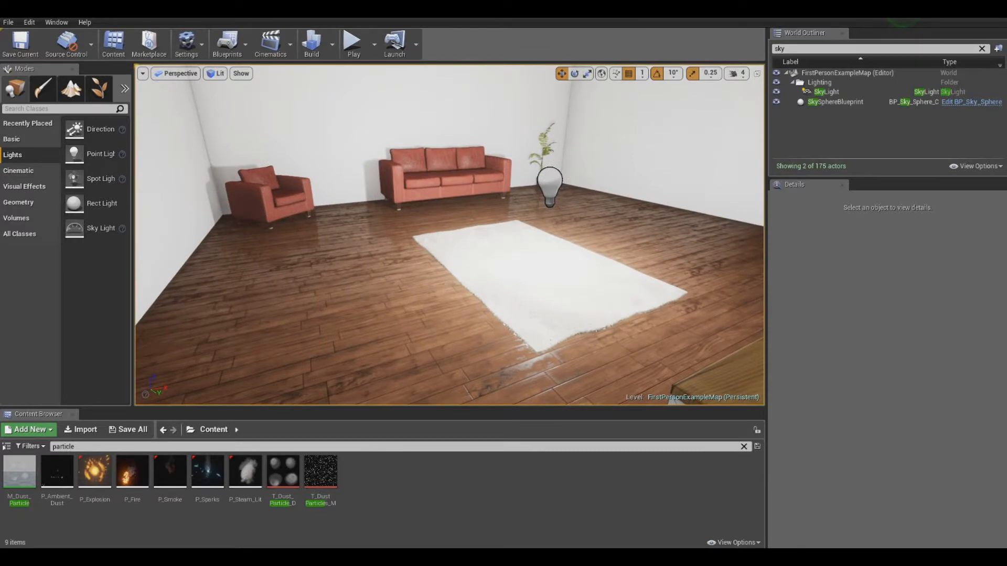
Step: Examine the furniture, rug and wooden floor of the plain white room
{"action": "key", "text": "w"}
{"action": "right_click_drag", "start_coordinate": [449, 235], "coordinate": [551, 215]}
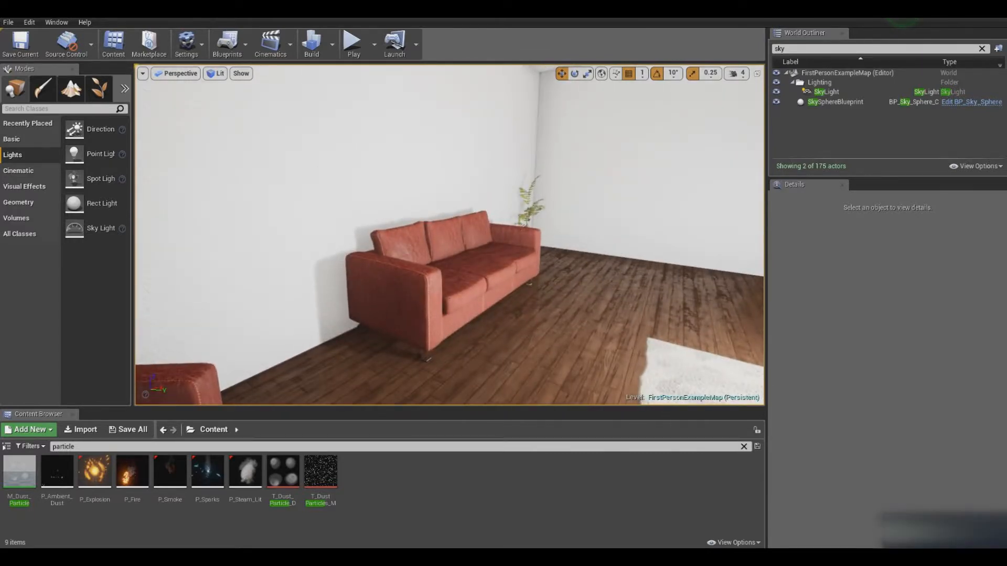
{"action": "key", "text": "w"}
{"action": "right_click_drag", "start_coordinate": [449, 235], "coordinate": [293, 238]}
{"action": "key", "text": "s"}
{"action": "key", "text": "w"}
{"action": "key", "text": "w"}
{"action": "key", "text": "w"}
{"action": "key", "text": "s"}
{"action": "key", "text": "w"}
{"action": "key", "text": "d"}
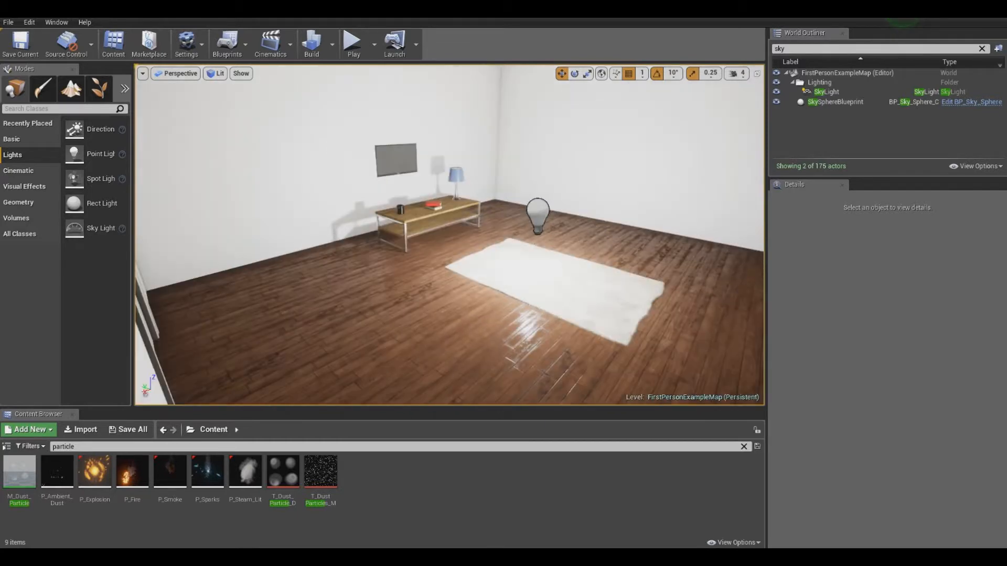
Step: Examine the plain room's TV wall, coffee table, bare walls and ceiling lamp
{"action": "key", "text": "w"}
{"action": "right_click_drag", "start_coordinate": [449, 235], "coordinate": [325, 181]}
{"action": "key", "text": "w"}
{"action": "key", "text": "a"}
{"action": "key", "text": "w"}
{"action": "key", "text": "s"}
{"action": "key", "text": "d"}
{"action": "key", "text": "w"}
{"action": "key", "text": "s"}
{"action": "key", "text": "w"}
{"action": "key", "text": "w"}
{"action": "key", "text": "d"}
{"action": "key", "text": "w"}
{"action": "key", "text": "s"}
{"action": "key", "text": "w"}
{"action": "key", "text": "s"}
{"action": "key", "text": "s"}
{"action": "key", "text": "w"}
{"action": "key", "text": "s"}
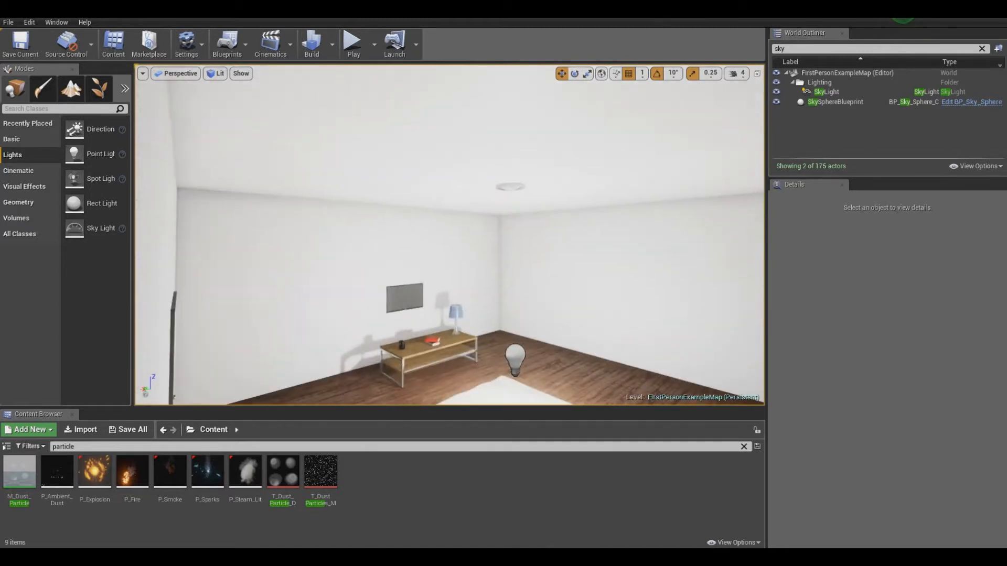
Step: Examine the detailed room's wall and ceiling surfaces and the ceiling lamp fixture close up
{"action": "right_click_drag", "start_coordinate": [450, 235], "coordinate": [488, 291]}
{"action": "key", "text": "w"}
{"action": "key", "text": "s"}
{"action": "key", "text": "w"}
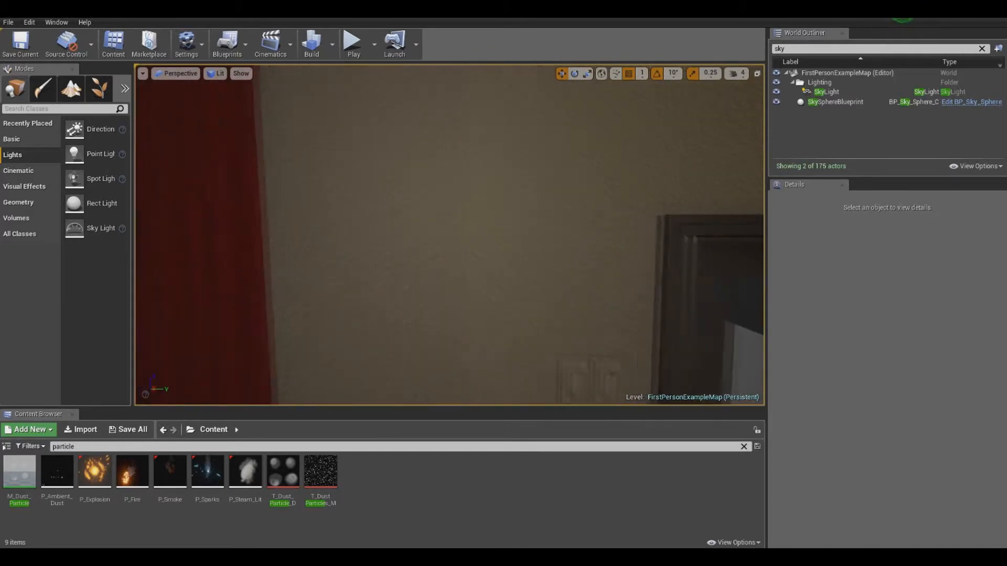
{"action": "key", "text": "s"}
{"action": "right_click_drag", "start_coordinate": [488, 292], "coordinate": [454, 223]}
{"action": "key", "text": "w"}
{"action": "left_click", "coordinate": [420, 273]}
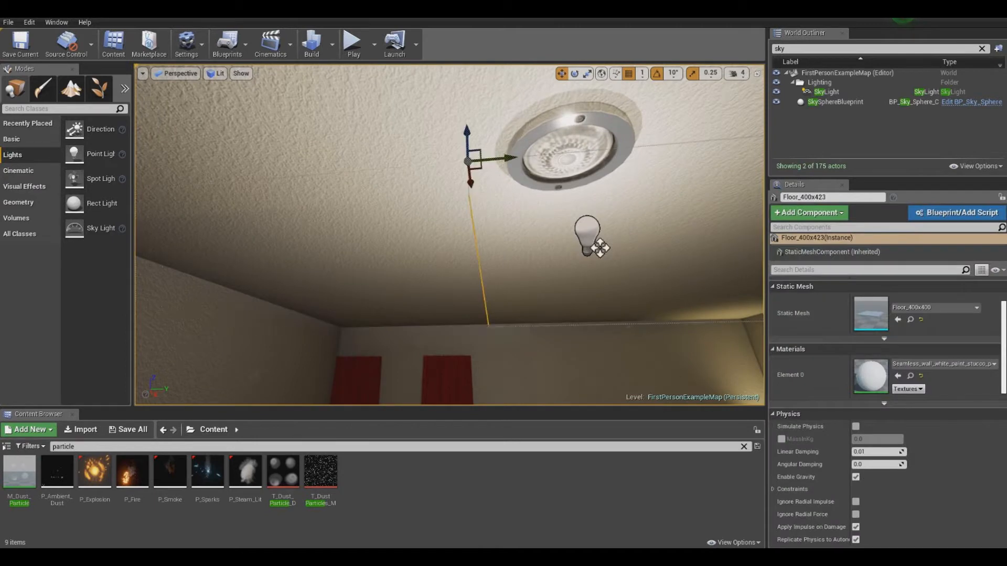
{"action": "right_click_drag", "start_coordinate": [451, 236], "coordinate": [419, 335]}
{"action": "left_click", "coordinate": [656, 194]}
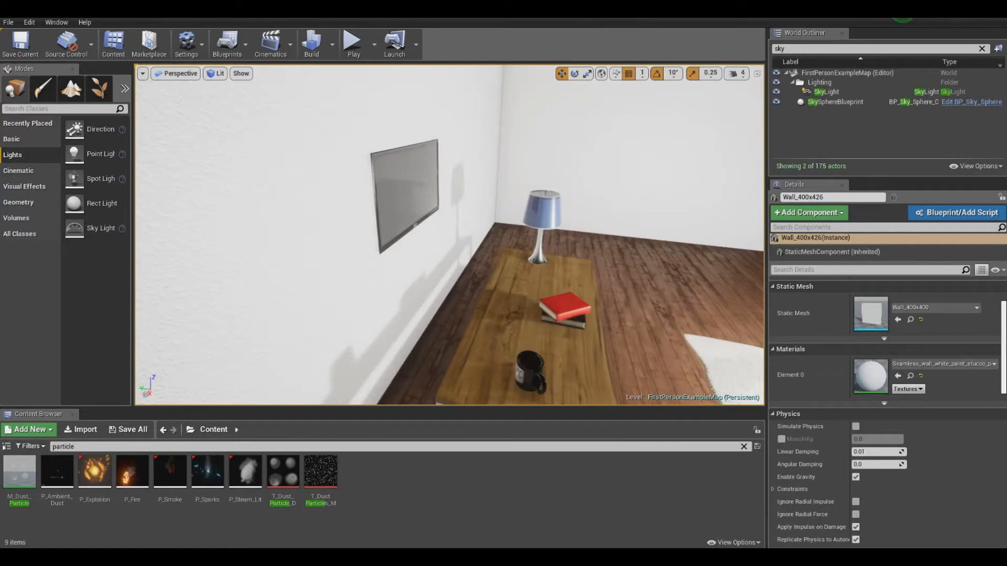
Step: Examine the plain room's TV, wall edges and the props on its coffee table
{"action": "key", "text": "w"}
{"action": "right_click_drag", "start_coordinate": [449, 235], "coordinate": [336, 215]}
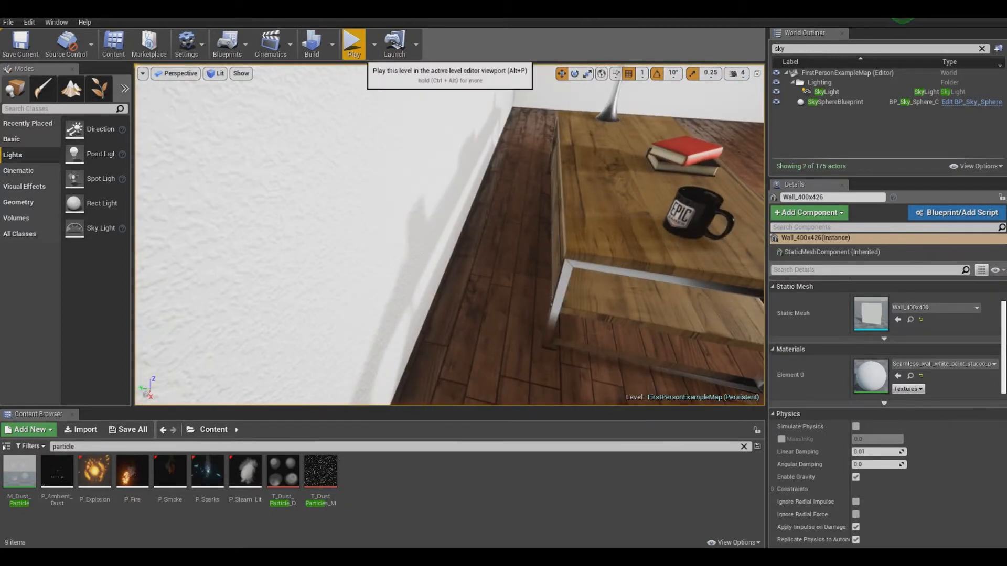
{"action": "right_click_drag", "start_coordinate": [611, 143], "coordinate": [697, 178]}
{"action": "key", "text": "s"}
{"action": "key", "text": "w"}
{"action": "mouse_move", "coordinate": [449, 235]}
{"action": "right_mouse_down"}
{"action": "mouse_move", "coordinate": [556, 252]}
{"action": "mouse_move", "coordinate": [703, 251]}
{"action": "mouse_move", "coordinate": [546, 236]}
{"action": "mouse_move", "coordinate": [629, 231]}
{"action": "mouse_move", "coordinate": [269, 229]}
{"action": "right_mouse_up"}
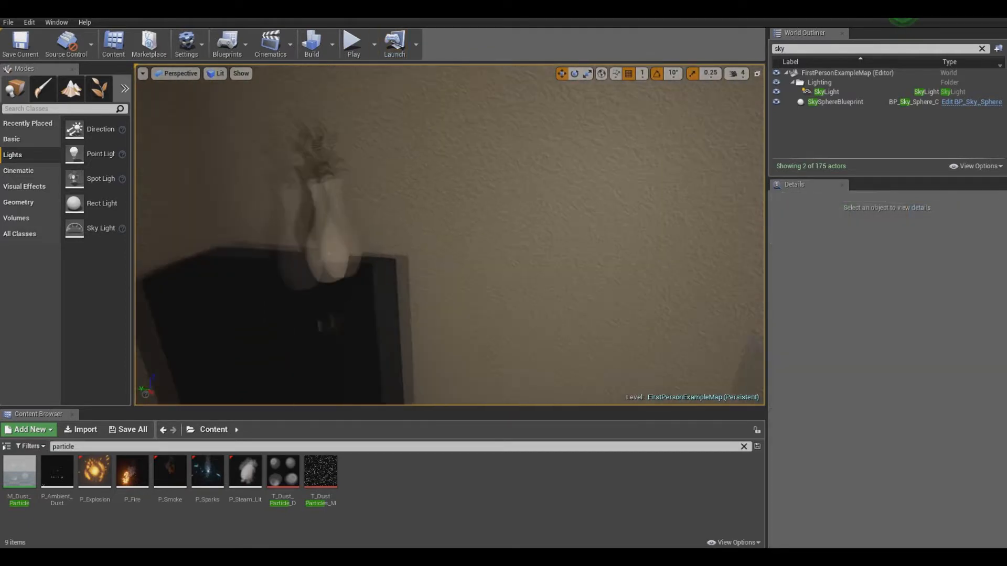
Step: Compare the detailed room's decoration with the overall layout of the plain white room
{"action": "key", "text": "w"}
{"action": "key", "text": "w"}
{"action": "key", "text": "s"}
{"action": "right_click_drag", "start_coordinate": [449, 235], "coordinate": [331, 215]}
{"action": "key", "text": "s"}
{"action": "key", "text": "w"}
{"action": "right_click_drag", "start_coordinate": [450, 235], "coordinate": [330, 252]}
{"action": "key", "text": "w"}
{"action": "key", "text": "s"}
{"action": "key", "text": "w"}
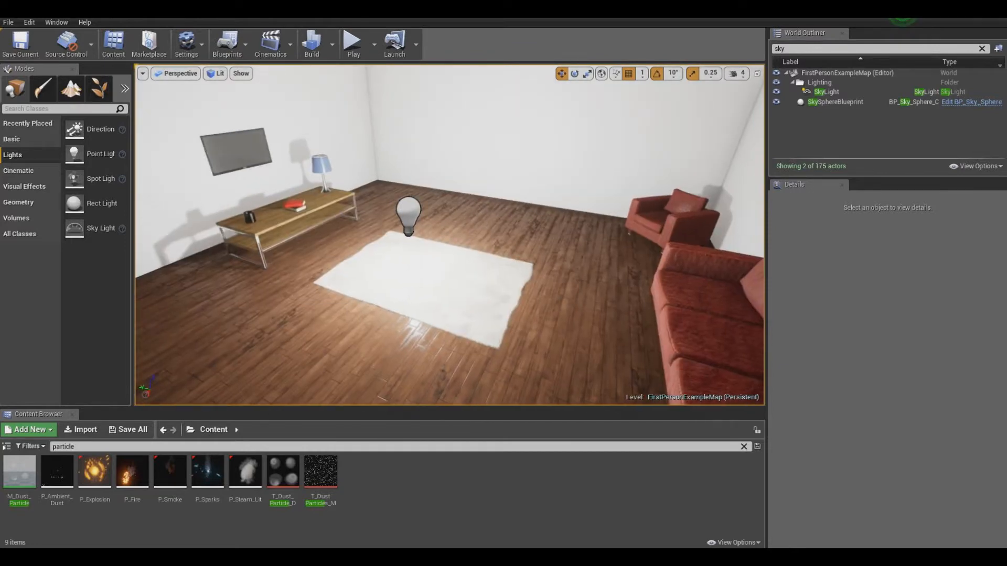
{"action": "right_click_drag", "start_coordinate": [450, 235], "coordinate": [388, 228]}
{"action": "right_click_drag", "start_coordinate": [450, 235], "coordinate": [598, 241]}
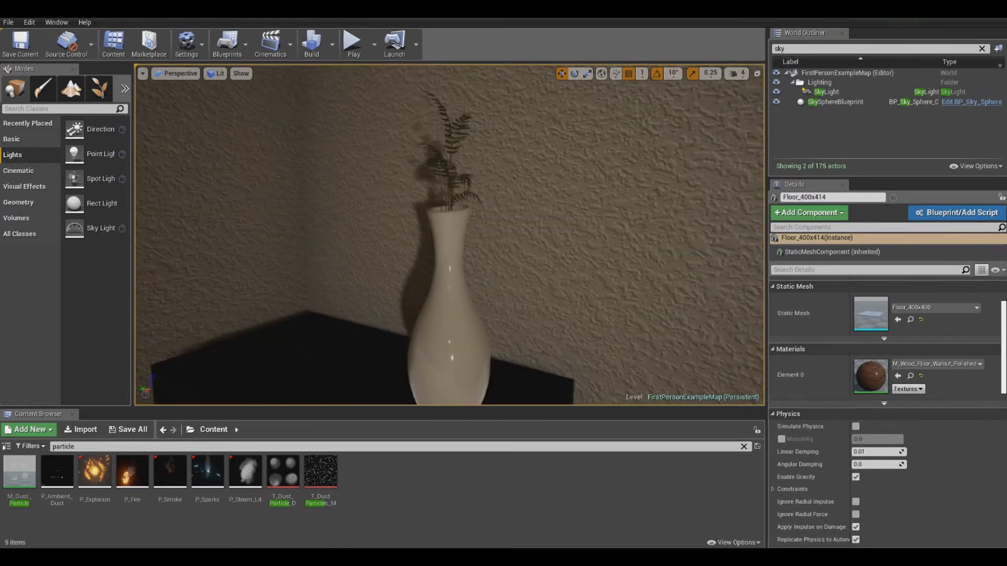
Step: Select the plant in the vase on the dark cabinet and inspect it from different angles
{"action": "left_click", "coordinate": [450, 169]}
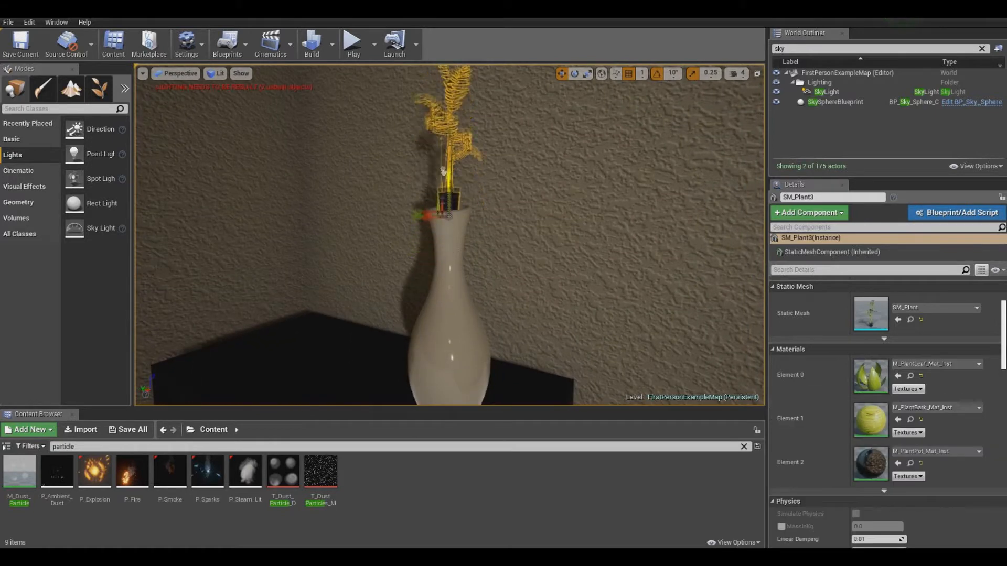
{"action": "key", "text": "ctrl+z"}
{"action": "left_click_drag", "start_coordinate": [450, 236], "coordinate": [325, 231], "text": "alt"}
{"action": "scroll", "coordinate": [450, 235], "scroll_direction": "up", "scroll_amount": 3}
{"action": "mouse_move", "coordinate": [450, 234]}
{"action": "right_mouse_down"}
{"action": "mouse_move", "coordinate": [399, 273]}
{"action": "mouse_move", "coordinate": [399, 325]}
{"action": "mouse_move", "coordinate": [409, 221]}
{"action": "mouse_move", "coordinate": [483, 225]}
{"action": "mouse_move", "coordinate": [493, 231]}
{"action": "mouse_move", "coordinate": [472, 226]}
{"action": "mouse_move", "coordinate": [535, 249]}
{"action": "mouse_move", "coordinate": [692, 242]}
{"action": "mouse_move", "coordinate": [620, 240]}
{"action": "mouse_move", "coordinate": [634, 239]}
{"action": "mouse_move", "coordinate": [419, 267]}
{"action": "mouse_move", "coordinate": [283, 256]}
{"action": "mouse_move", "coordinate": [284, 241]}
{"action": "right_mouse_up"}
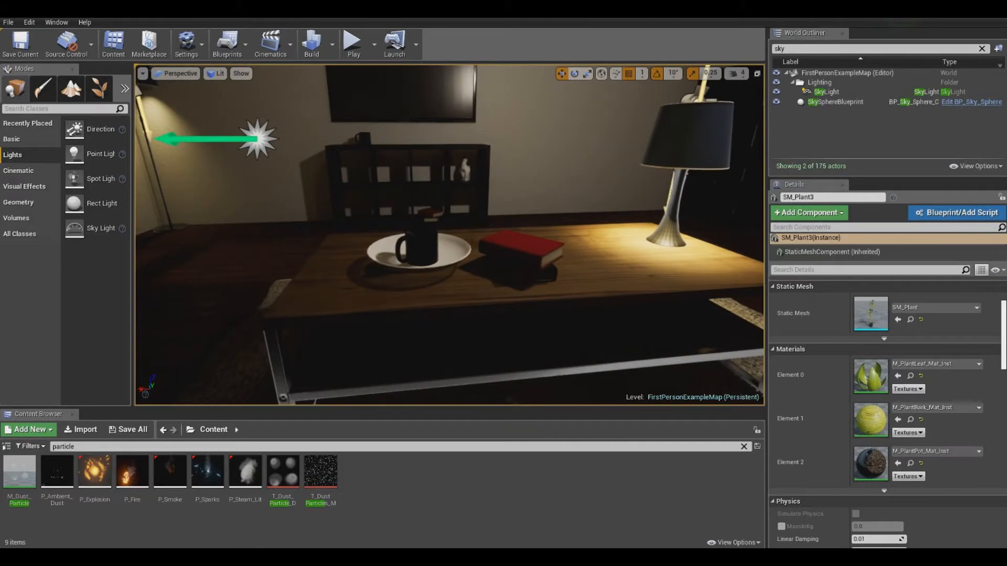
Step: Inspect the mug, plate, books and table lamp on the coffee table and the props on the shelf unit
{"action": "left_click", "coordinate": [423, 246]}
{"action": "left_click", "coordinate": [454, 253]}
{"action": "left_click", "coordinate": [519, 249]}
{"action": "left_click", "coordinate": [674, 213]}
{"action": "right_click_drag", "start_coordinate": [674, 212], "coordinate": [613, 167]}
{"action": "left_click", "coordinate": [585, 234]}
{"action": "left_click", "coordinate": [528, 304]}
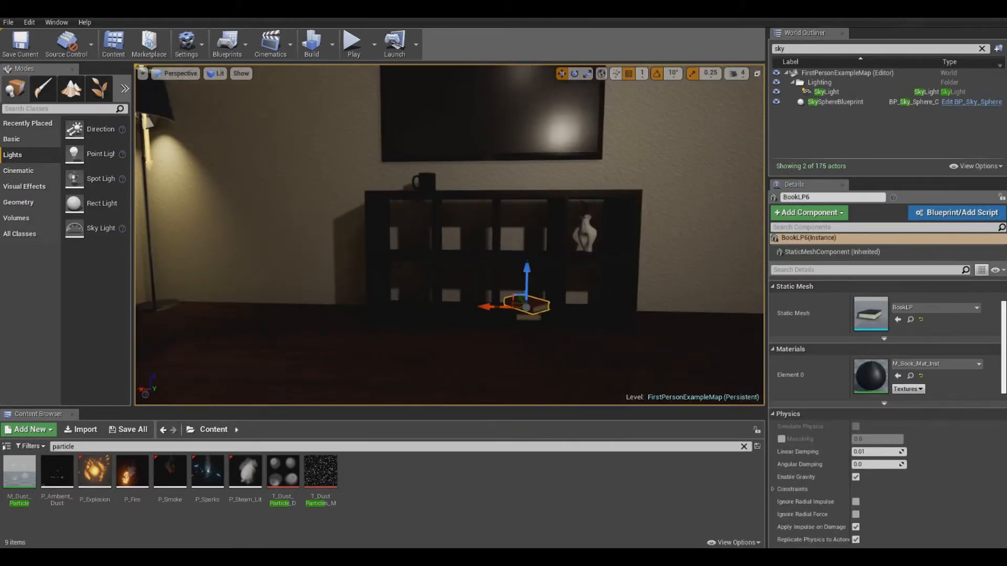
{"action": "left_click", "coordinate": [426, 182]}
{"action": "right_click_drag", "start_coordinate": [425, 182], "coordinate": [487, 220]}
{"action": "left_click", "coordinate": [436, 217]}
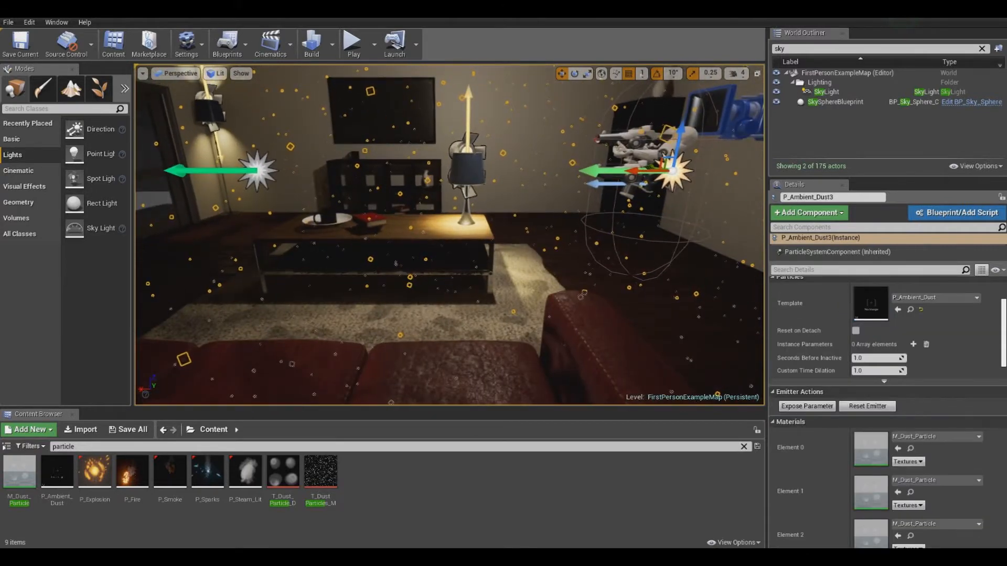
Step: Inspect small decorative details around the detailed room, including the wall socket by the door
{"action": "left_click", "coordinate": [377, 236]}
{"action": "right_click_drag", "start_coordinate": [377, 236], "coordinate": [335, 220]}
{"action": "right_click_drag", "start_coordinate": [419, 236], "coordinate": [409, 200]}
{"action": "left_click", "coordinate": [461, 239]}
{"action": "right_click_drag", "start_coordinate": [462, 239], "coordinate": [367, 249]}
{"action": "left_click", "coordinate": [597, 214]}
{"action": "right_click_drag", "start_coordinate": [597, 214], "coordinate": [568, 226]}
{"action": "left_click", "coordinate": [470, 215]}
{"action": "mouse_move", "coordinate": [471, 215]}
{"action": "right_mouse_down"}
{"action": "mouse_move", "coordinate": [464, 246]}
{"action": "mouse_move", "coordinate": [341, 241]}
{"action": "mouse_move", "coordinate": [296, 215]}
{"action": "mouse_move", "coordinate": [183, 223]}
{"action": "mouse_move", "coordinate": [141, 247]}
{"action": "right_mouse_up"}
{"action": "left_click", "coordinate": [480, 257]}
{"action": "right_click_drag", "start_coordinate": [454, 164], "coordinate": [372, 167]}
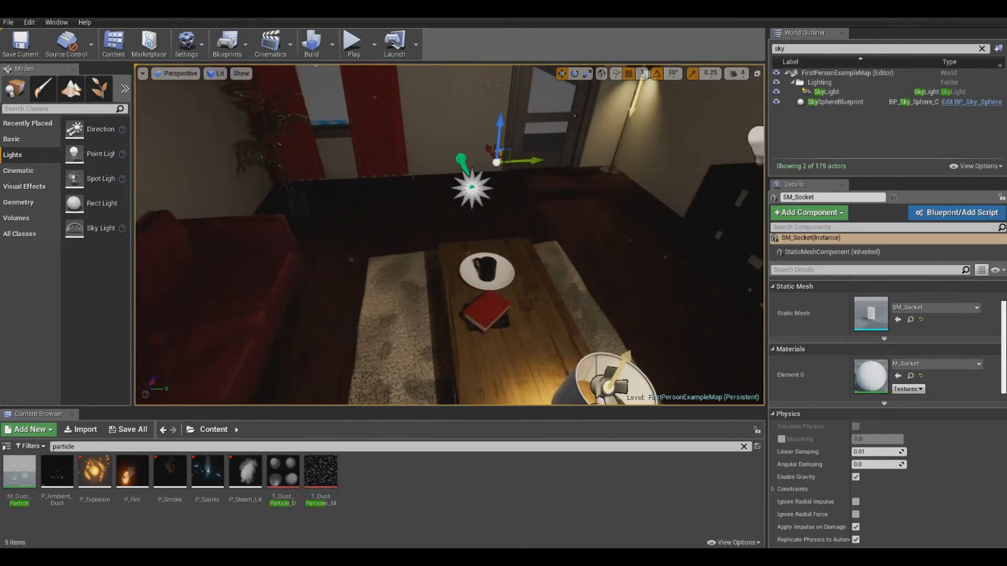
Step: Survey the detailed room's curtains, window, door, floor lamp, TV wall and coffee table
{"action": "right_click_drag", "start_coordinate": [608, 262], "coordinate": [667, 213]}
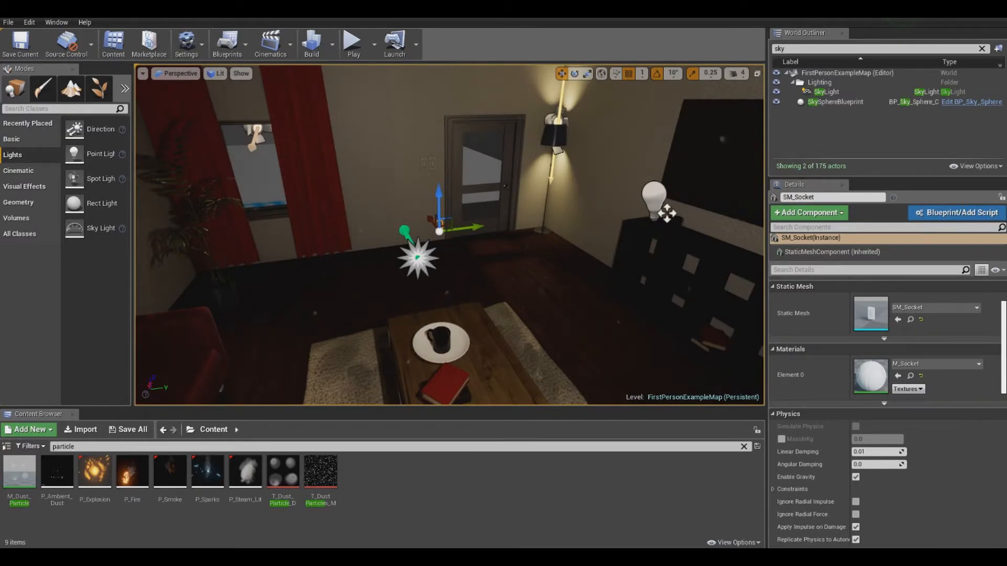
{"action": "mouse_move", "coordinate": [667, 213]}
{"action": "right_mouse_down"}
{"action": "mouse_move", "coordinate": [734, 215]}
{"action": "mouse_move", "coordinate": [761, 231]}
{"action": "mouse_move", "coordinate": [763, 223]}
{"action": "mouse_move", "coordinate": [755, 213]}
{"action": "mouse_move", "coordinate": [619, 202]}
{"action": "mouse_move", "coordinate": [666, 218]}
{"action": "mouse_move", "coordinate": [839, 226]}
{"action": "right_mouse_up"}
{"action": "key", "text": "s"}
{"action": "mouse_move", "coordinate": [449, 235]}
{"action": "right_mouse_down"}
{"action": "mouse_move", "coordinate": [603, 239]}
{"action": "mouse_move", "coordinate": [438, 242]}
{"action": "right_mouse_up"}
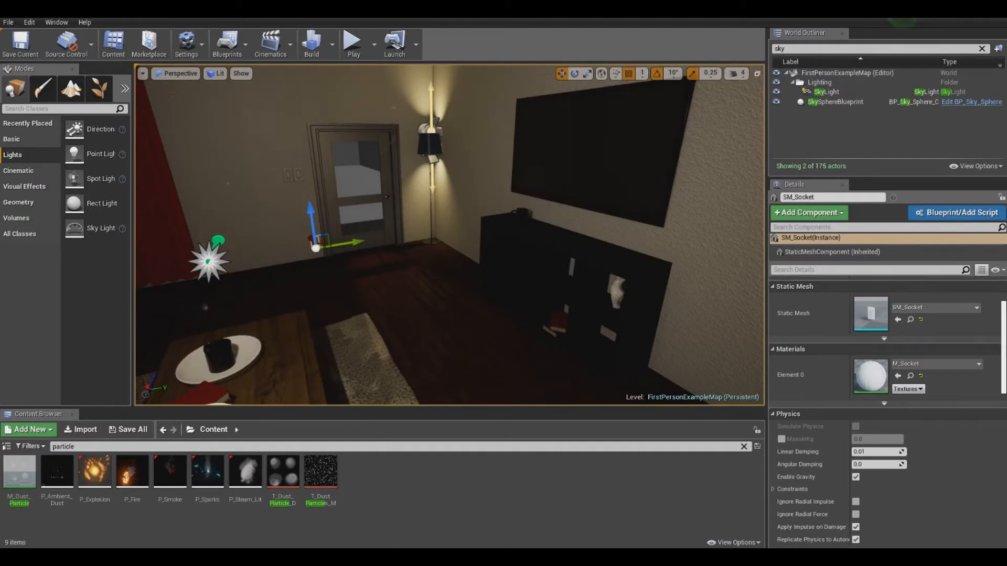
{"action": "key", "text": "s"}
{"action": "right_click_drag", "start_coordinate": [449, 235], "coordinate": [595, 233]}
{"action": "key", "text": "w"}
{"action": "key", "text": "s"}
{"action": "key", "text": "s"}
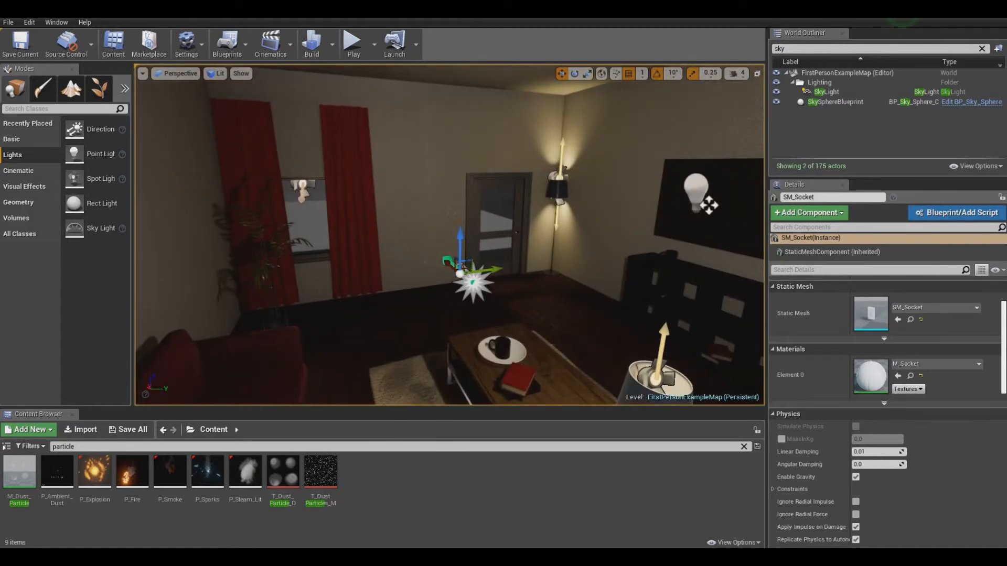
{"action": "left_click", "coordinate": [558, 367]}
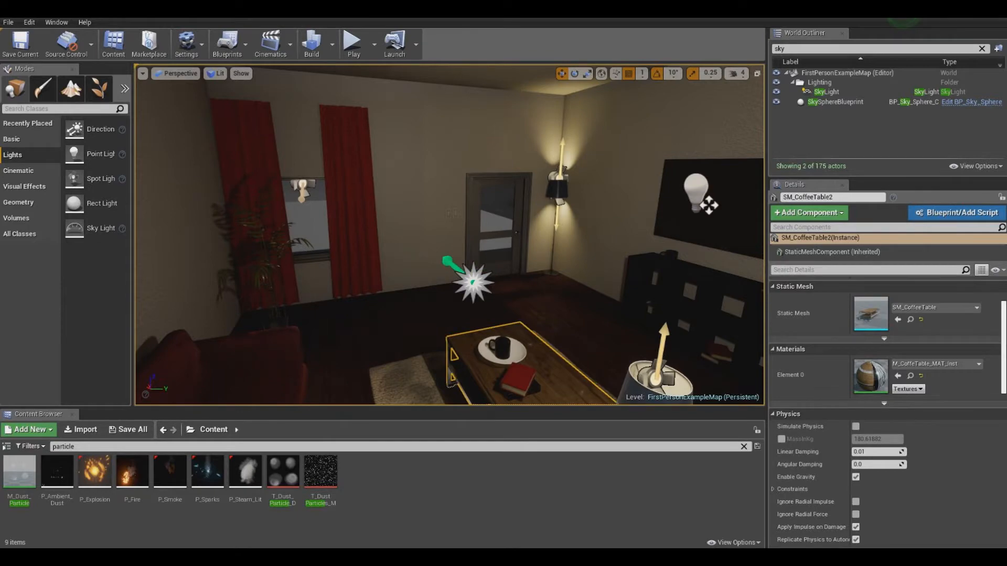
{"action": "left_click", "coordinate": [473, 283]}
{"action": "key", "text": "w"}
{"action": "right_click_drag", "start_coordinate": [473, 283], "coordinate": [564, 312]}
{"action": "key", "text": "s"}
Step: Review the plain white room's lighting and the settings of its point light
{"action": "left_click", "coordinate": [378, 226]}
{"action": "right_click_drag", "start_coordinate": [378, 227], "coordinate": [722, 188]}
{"action": "key", "text": "s"}
{"action": "key", "text": "a"}
{"action": "key", "text": "w"}
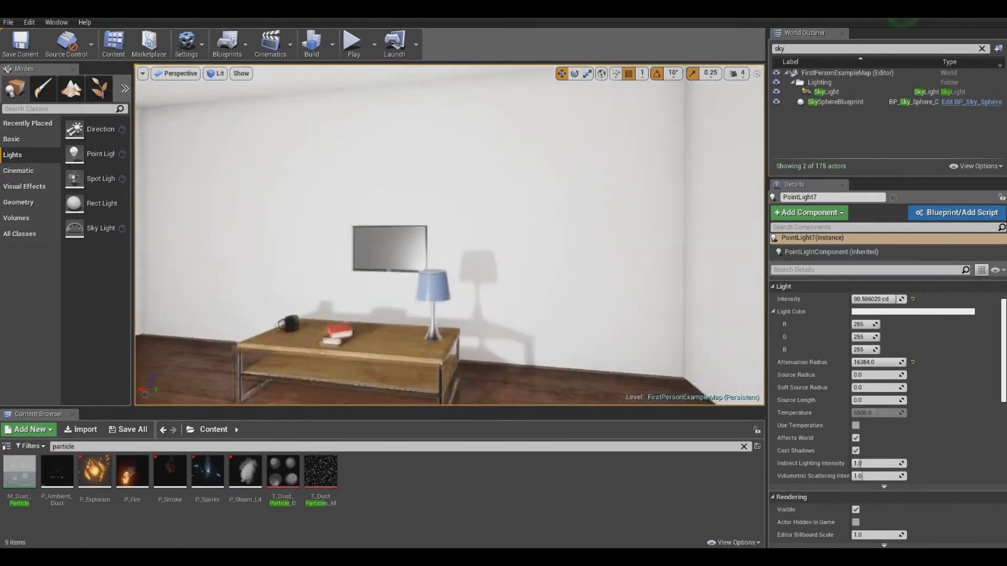
{"action": "key", "text": "f"}
{"action": "key", "text": "d"}
{"action": "right_click_drag", "start_coordinate": [449, 235], "coordinate": [585, 257]}
{"action": "key", "text": "w"}
{"action": "key", "text": "w"}
{"action": "key", "text": "s"}
{"action": "key", "text": "w"}
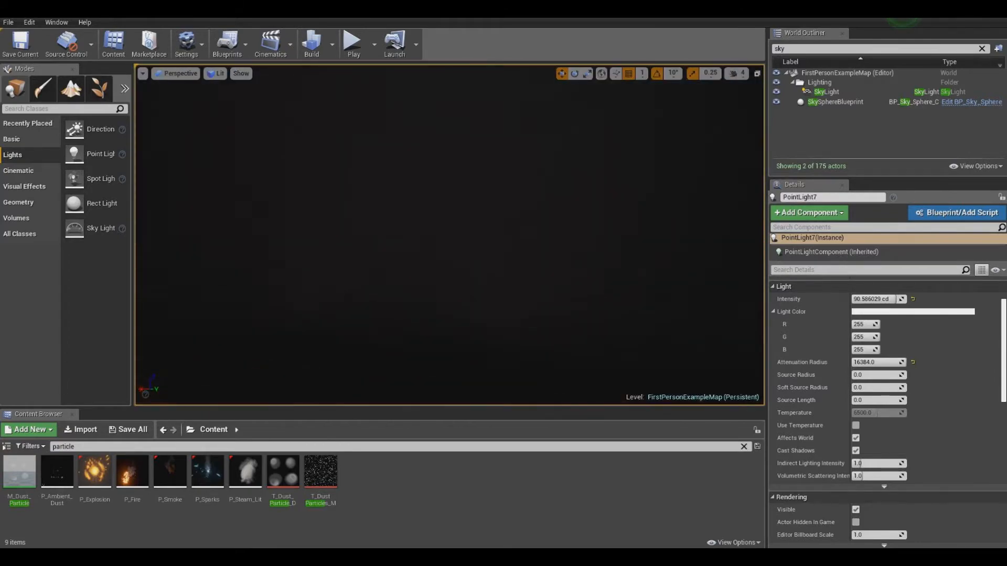
Step: Inspect the point light at the detailed room's ceiling lamp and the lower point light facing the sofa
{"action": "right_click_drag", "start_coordinate": [585, 257], "coordinate": [374, 232]}
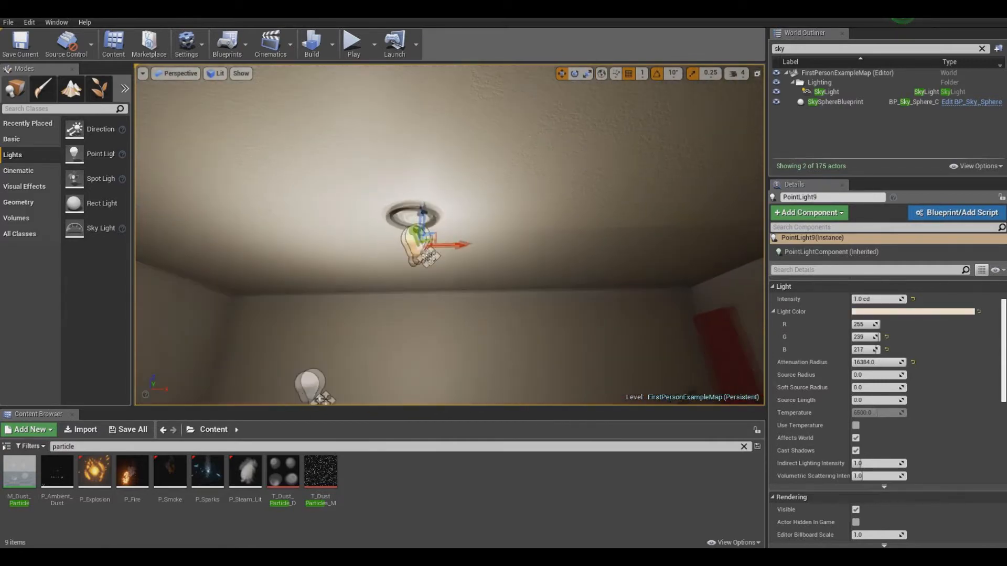
{"action": "right_click_drag", "start_coordinate": [445, 236], "coordinate": [414, 244]}
{"action": "key", "text": "w"}
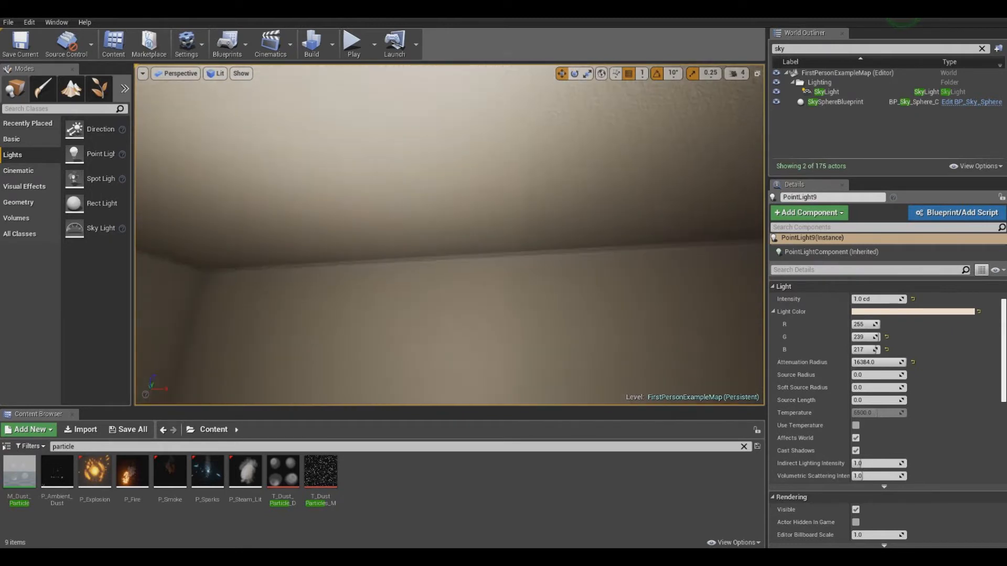
{"action": "key", "text": "f"}
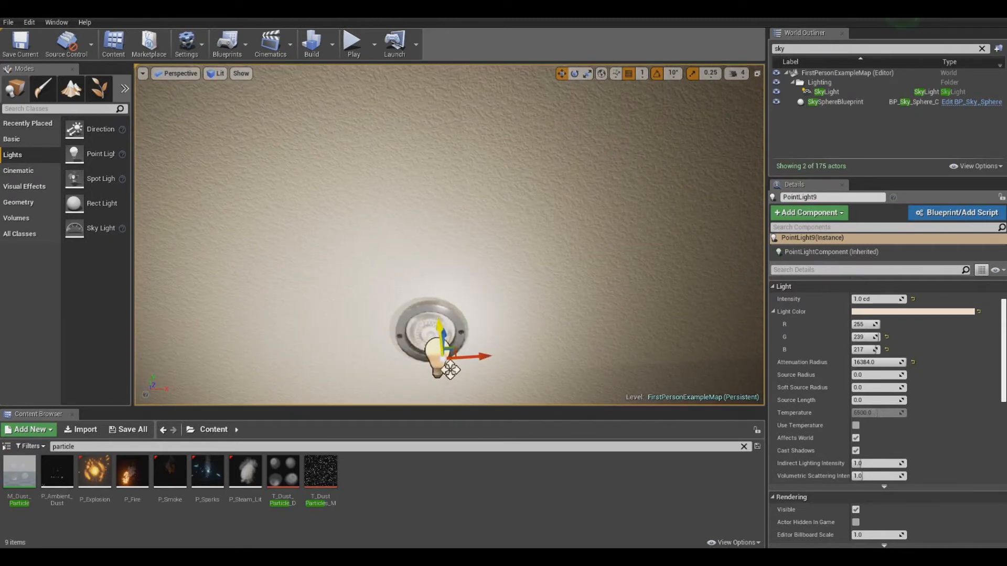
{"action": "right_click_drag", "start_coordinate": [450, 236], "coordinate": [448, 361]}
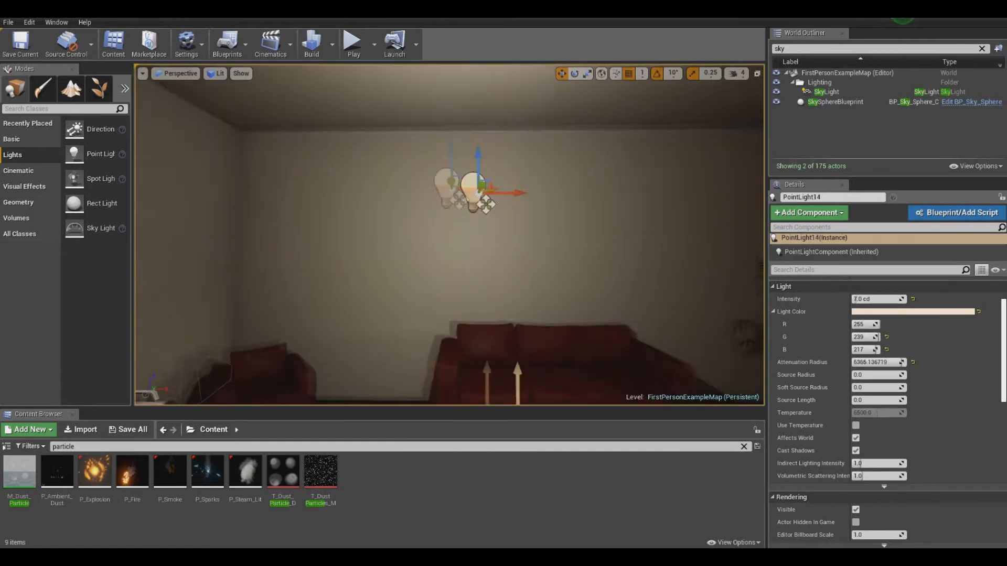
{"action": "right_click_drag", "start_coordinate": [449, 325], "coordinate": [407, 283]}
{"action": "right_click_drag", "start_coordinate": [450, 236], "coordinate": [419, 236]}
{"action": "key", "text": "d"}
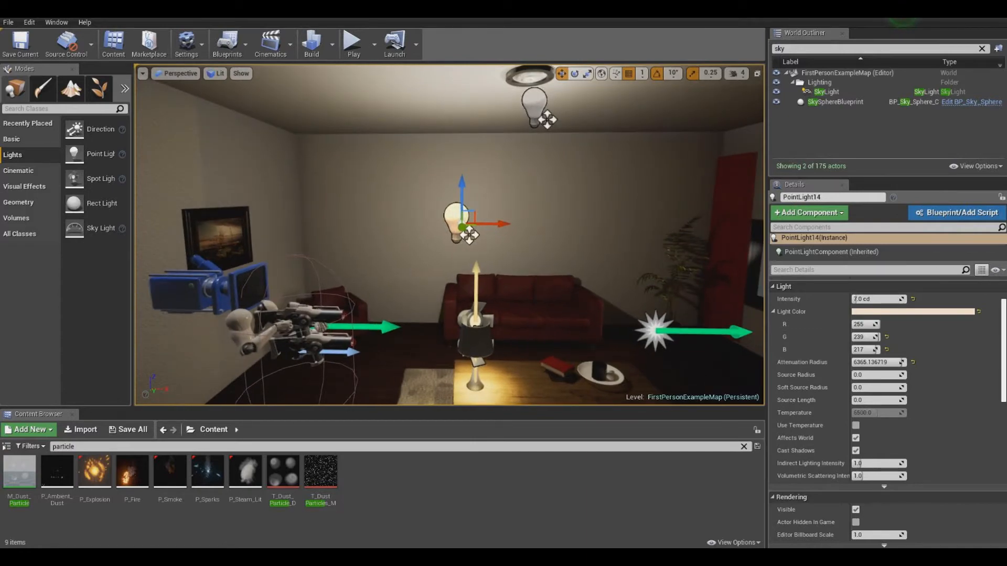
Step: Inspect the spot lights placed in the detailed room's lamps, starting with the table lamp
{"action": "mouse_move", "coordinate": [449, 236]}
{"action": "right_mouse_down"}
{"action": "mouse_move", "coordinate": [462, 249]}
{"action": "mouse_move", "coordinate": [440, 309]}
{"action": "mouse_move", "coordinate": [435, 225]}
{"action": "mouse_move", "coordinate": [459, 233]}
{"action": "right_mouse_up"}
{"action": "key", "text": "w"}
{"action": "key", "text": "s"}
{"action": "left_click", "coordinate": [453, 196]}
{"action": "right_click_drag", "start_coordinate": [453, 200], "coordinate": [450, 277]}
{"action": "key", "text": "s"}
{"action": "key", "text": "e"}
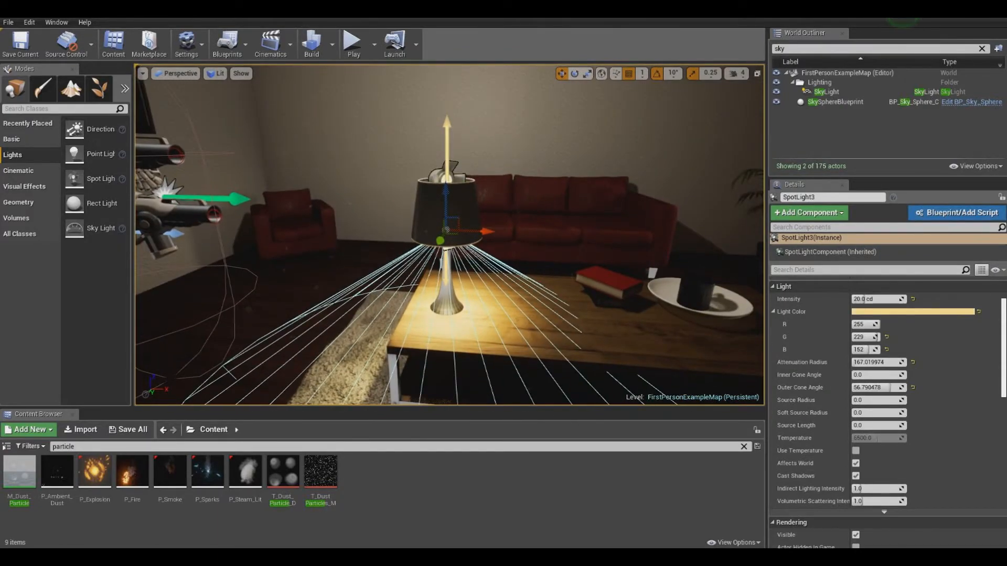
{"action": "left_click", "coordinate": [454, 175], "text": "ctrl"}
{"action": "key", "text": "d"}
{"action": "right_click_drag", "start_coordinate": [454, 174], "coordinate": [58, 163]}
{"action": "key", "text": "w"}
{"action": "left_click", "coordinate": [467, 230]}
{"action": "left_click", "coordinate": [466, 201], "text": "ctrl"}
{"action": "right_click_drag", "start_coordinate": [465, 200], "coordinate": [621, 125]}
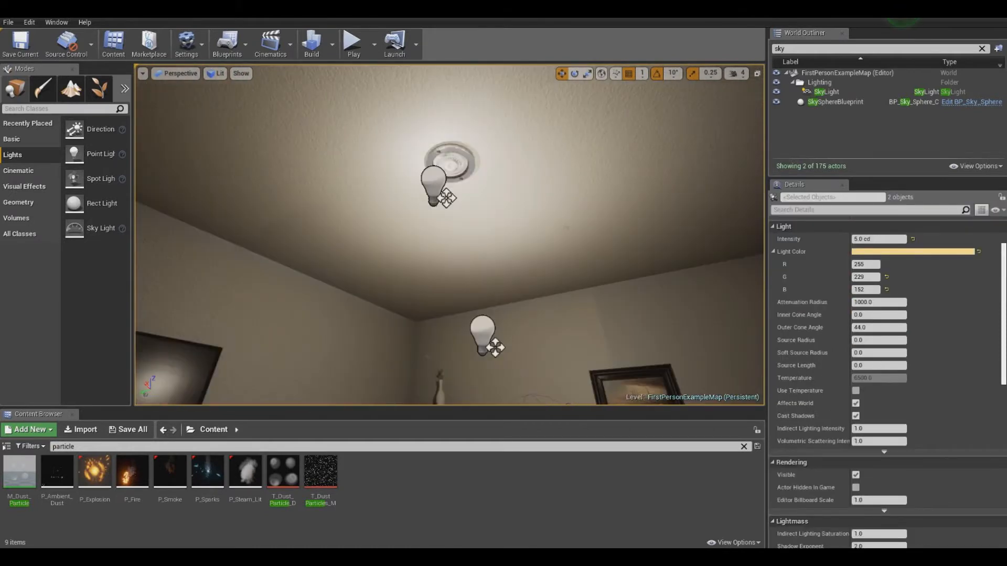
Step: Inspect the ceiling point light and the remaining light sources around the detailed room
{"action": "left_click", "coordinate": [433, 185]}
{"action": "right_click_drag", "start_coordinate": [433, 185], "coordinate": [438, 256]}
{"action": "left_click", "coordinate": [472, 214]}
{"action": "left_click", "coordinate": [492, 217]}
{"action": "right_click_drag", "start_coordinate": [492, 218], "coordinate": [137, 173]}
{"action": "key", "text": "w"}
{"action": "left_click", "coordinate": [607, 106]}
{"action": "right_click_drag", "start_coordinate": [607, 106], "coordinate": [234, 174]}
{"action": "key", "text": "w"}
{"action": "key", "text": "w"}
{"action": "key", "text": "s"}
{"action": "key", "text": "w"}
{"action": "key", "text": "w"}
{"action": "key", "text": "s"}
{"action": "key", "text": "s"}
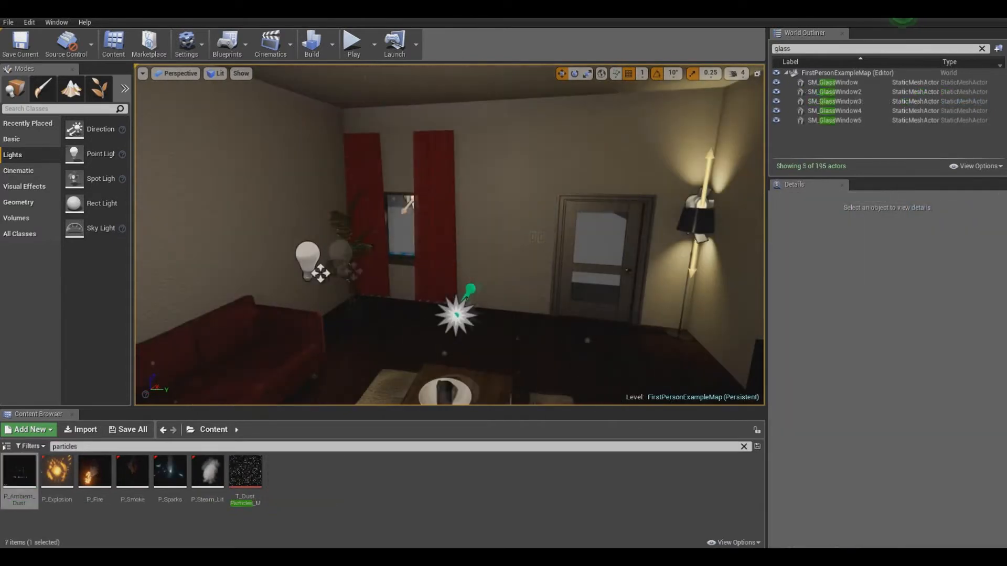
Step: Select the ambient dust particle emitter above the coffee table and inspect it around the detailed room
{"action": "right_click_drag", "start_coordinate": [450, 235], "coordinate": [414, 221]}
{"action": "left_click", "coordinate": [435, 234]}
{"action": "key", "text": "w"}
{"action": "key", "text": "d"}
{"action": "key", "text": "w"}
{"action": "key", "text": "s"}
{"action": "left_click", "coordinate": [494, 306]}
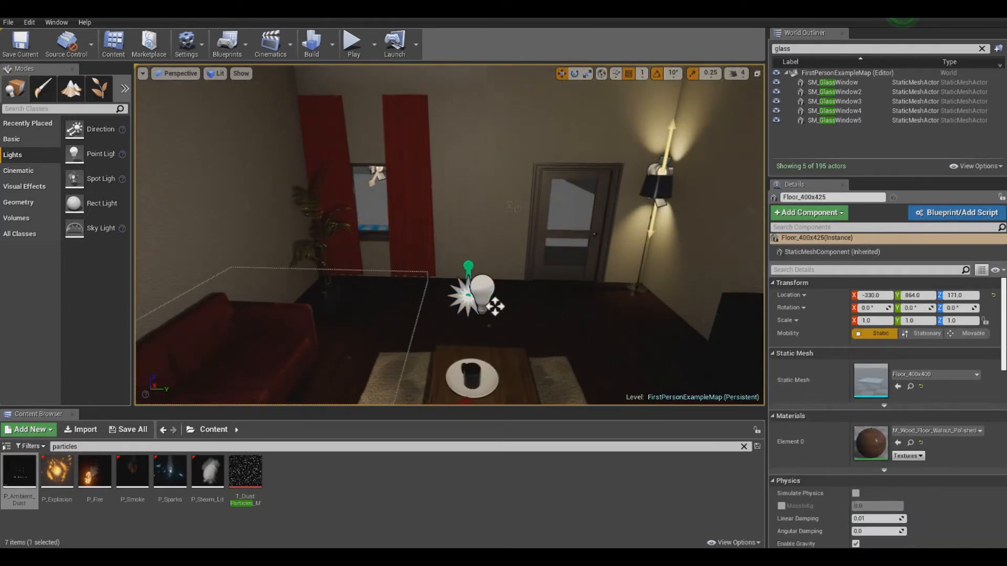
{"action": "left_click", "coordinate": [494, 307]}
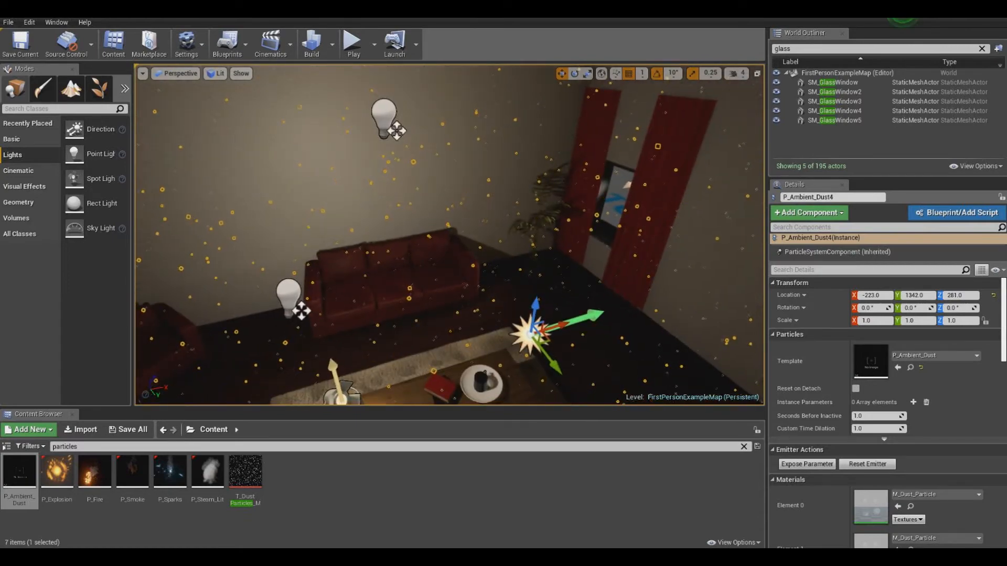
{"action": "left_click", "coordinate": [551, 288]}
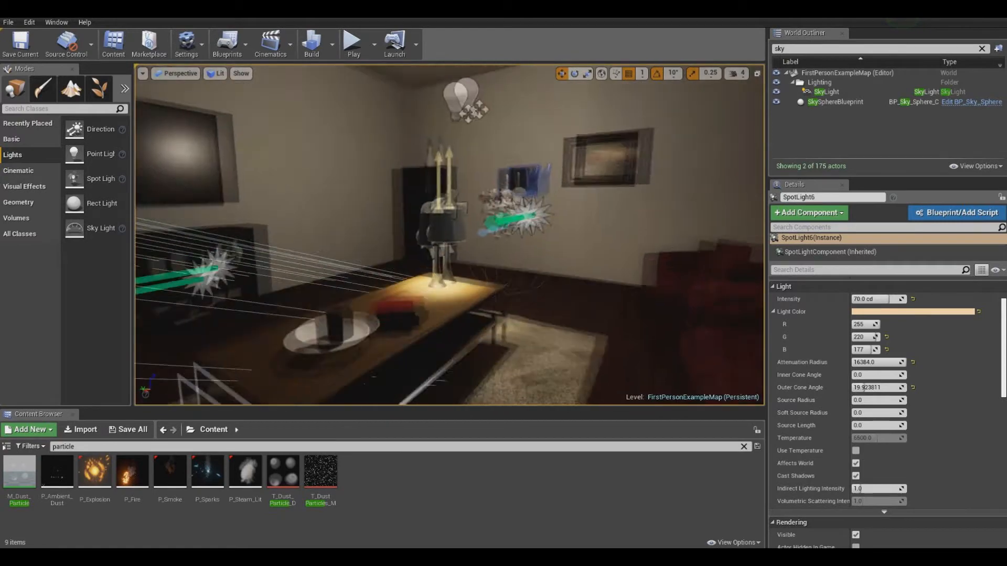
Step: Go back to the plain white room and view its TV wall and coffee table
{"action": "key", "text": "w"}
{"action": "right_click_drag", "start_coordinate": [450, 235], "coordinate": [603, 241]}
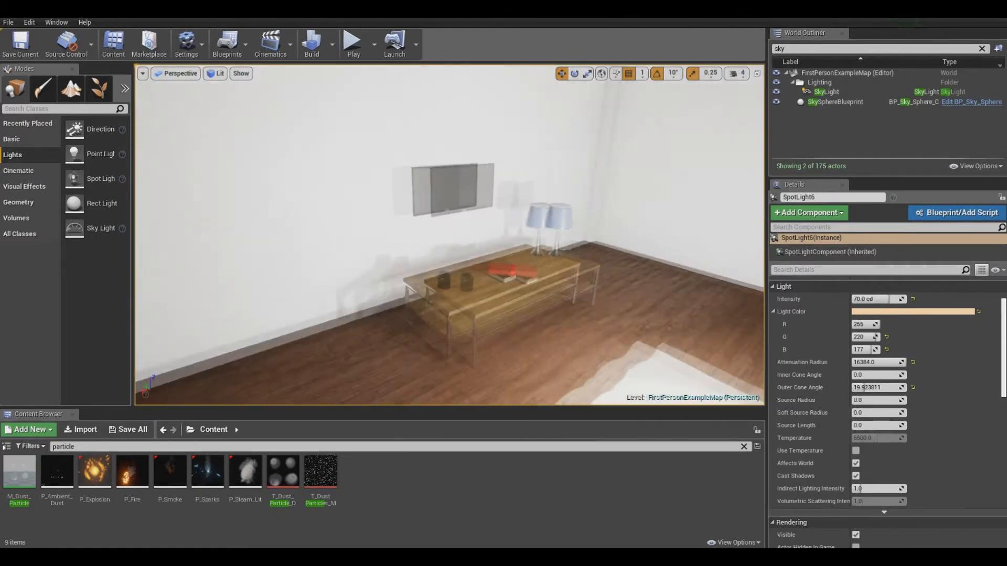
{"action": "key", "text": "s"}
{"action": "right_click_drag", "start_coordinate": [449, 235], "coordinate": [367, 231]}
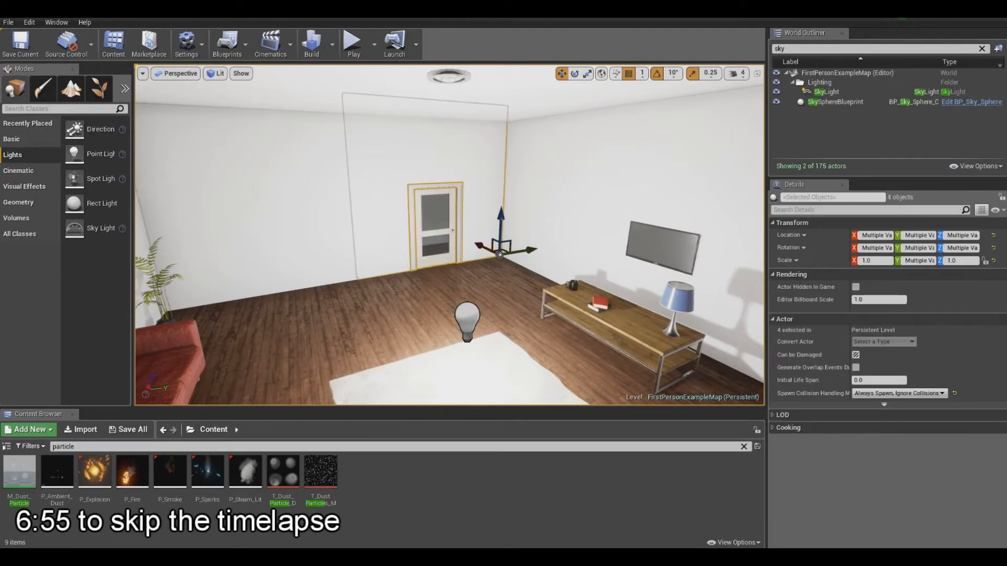
Step: Move the coffee table together with its lamp, books and mug in front of the red couch
{"action": "right_click_drag", "start_coordinate": [450, 235], "coordinate": [335, 241]}
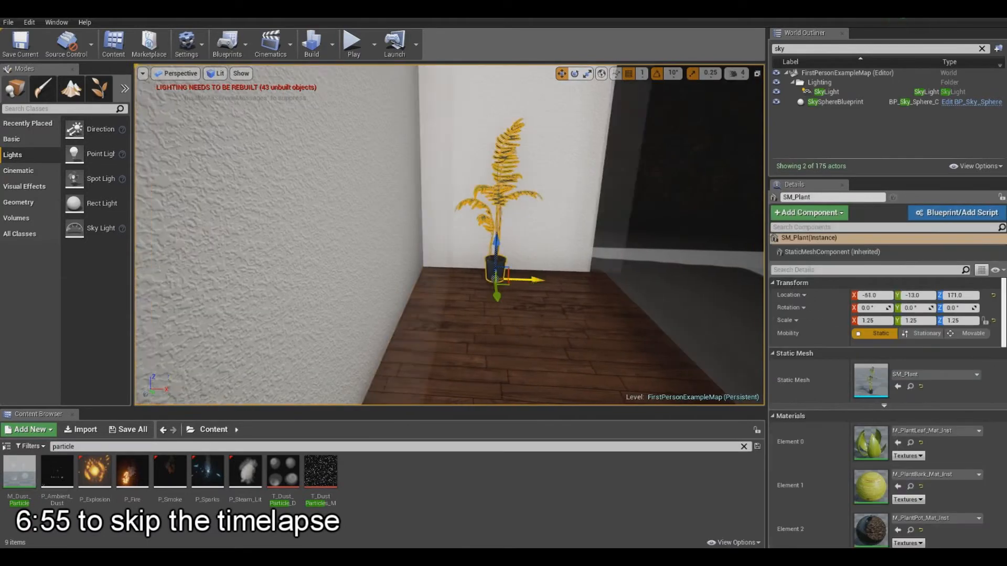
{"action": "right_click_drag", "start_coordinate": [449, 235], "coordinate": [503, 236]}
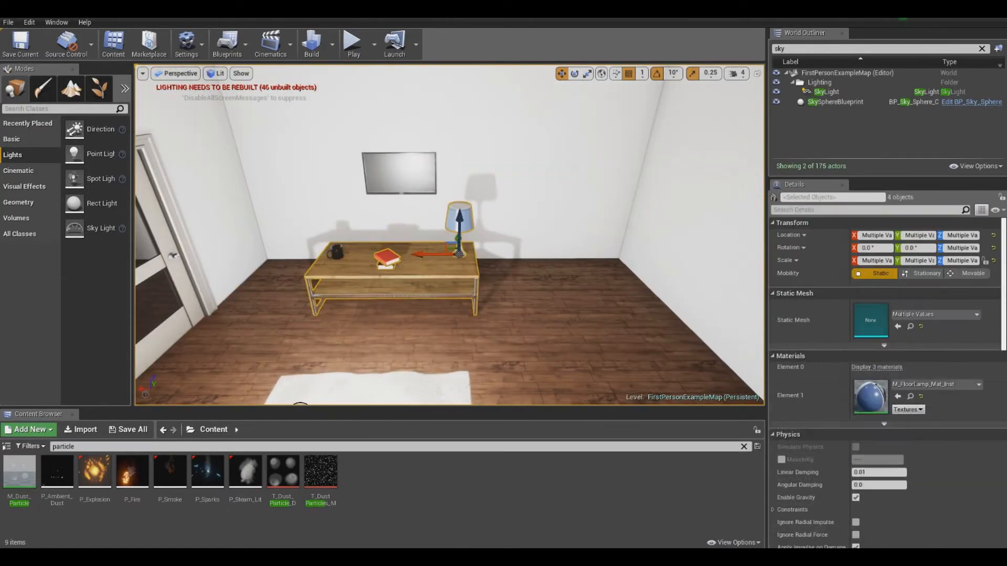
{"action": "right_click_drag", "start_coordinate": [449, 235], "coordinate": [446, 273]}
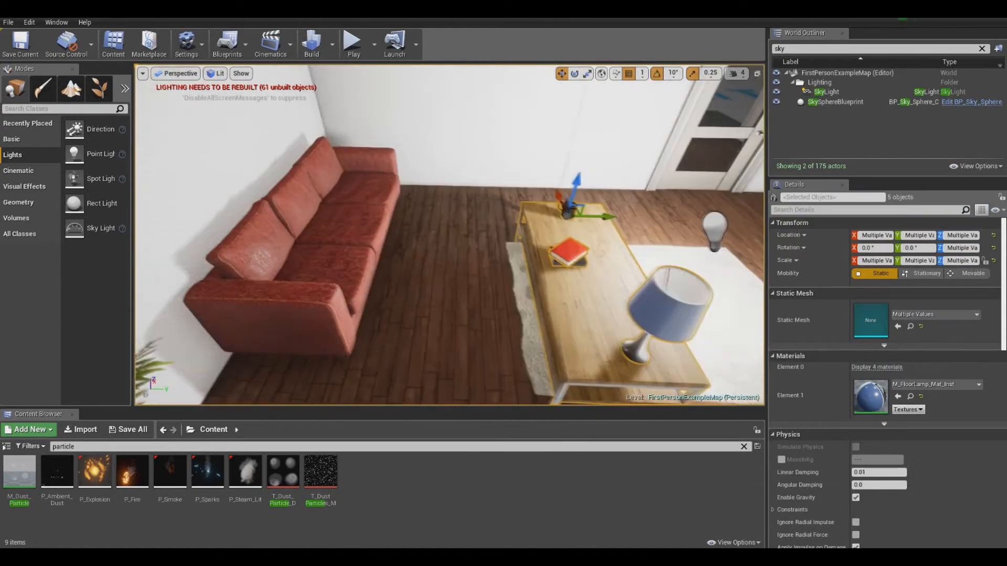
{"action": "right_click_drag", "start_coordinate": [449, 235], "coordinate": [420, 236]}
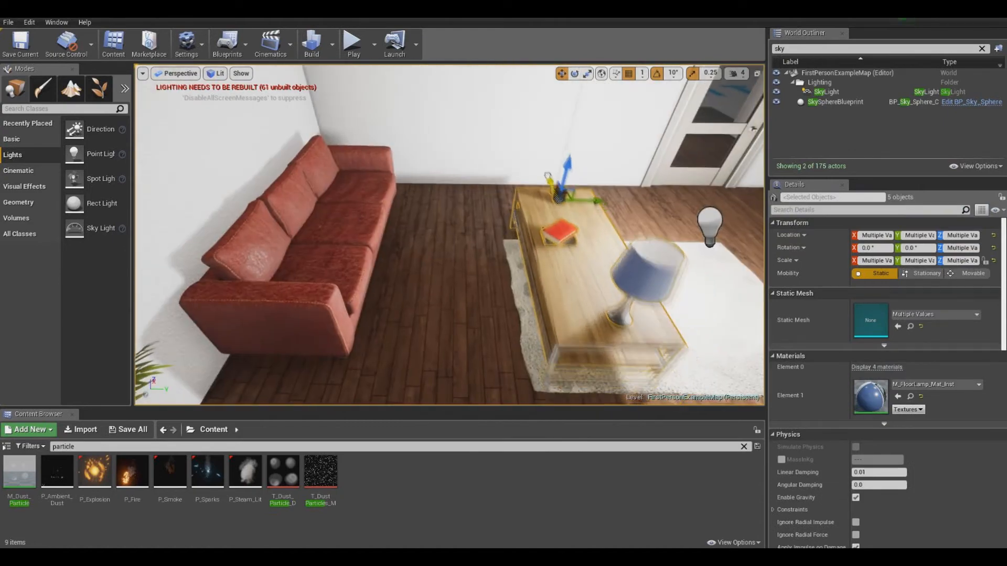
{"action": "right_click_drag", "start_coordinate": [526, 199], "coordinate": [409, 241]}
{"action": "left_click_drag", "start_coordinate": [521, 239], "coordinate": [546, 233]}
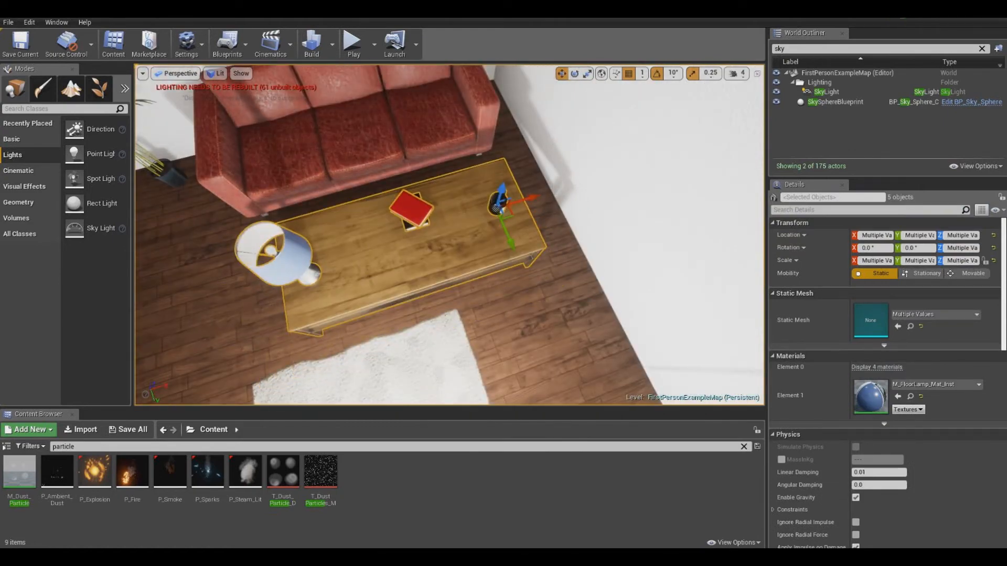
Step: Rotate the carpet to -90° about the vertical axis and slide it under the coffee table
{"action": "left_click", "coordinate": [388, 362]}
{"action": "right_click_drag", "start_coordinate": [450, 235], "coordinate": [441, 209]}
{"action": "key", "text": "e"}
{"action": "left_click_drag", "start_coordinate": [500, 281], "coordinate": [504, 281]}
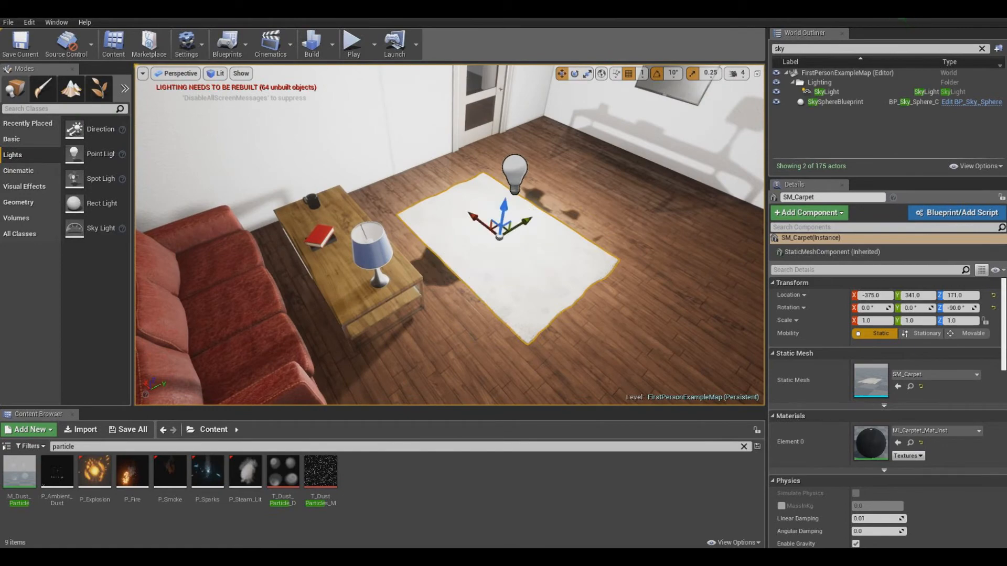
{"action": "left_click_drag", "start_coordinate": [416, 259], "coordinate": [403, 266]}
{"action": "left_click_drag", "start_coordinate": [403, 267], "coordinate": [294, 262], "text": "alt"}
{"action": "right_click_drag", "start_coordinate": [484, 210], "coordinate": [630, 173]}
Step: Set the room's point light to 20 cd with a pale blue color of 220, 238, 255 and reduce its attenuation radius
{"action": "left_click", "coordinate": [432, 253]}
{"action": "mouse_move", "coordinate": [409, 255]}
{"action": "left_mouse_down"}
{"action": "mouse_move", "coordinate": [360, 254]}
{"action": "mouse_move", "coordinate": [423, 259]}
{"action": "left_mouse_up"}
{"action": "left_click_drag", "start_coordinate": [887, 366], "coordinate": [866, 366]}
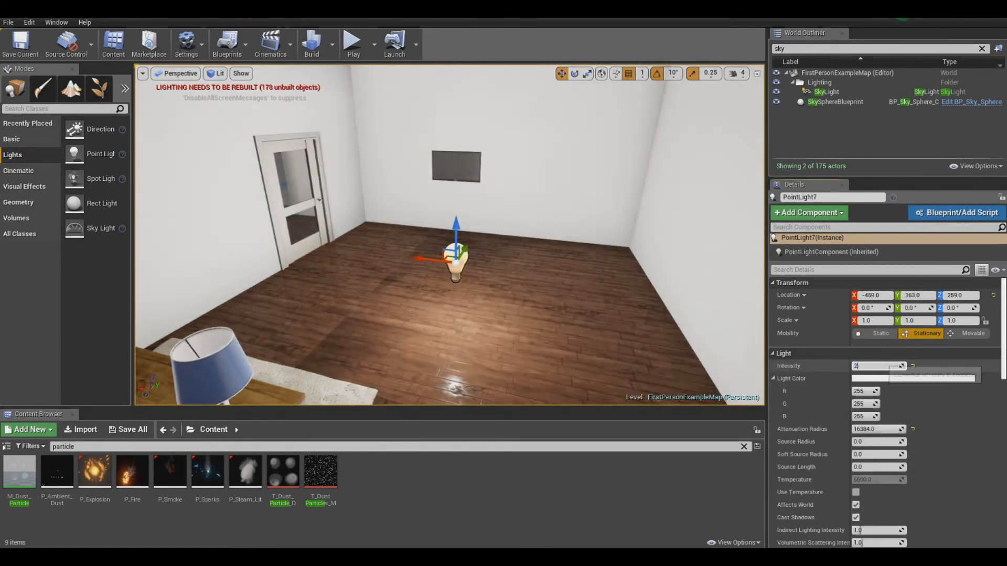
{"action": "left_click", "coordinate": [902, 378]}
{"action": "left_click_drag", "start_coordinate": [705, 352], "coordinate": [700, 350]}
{"action": "left_click", "coordinate": [808, 523]}
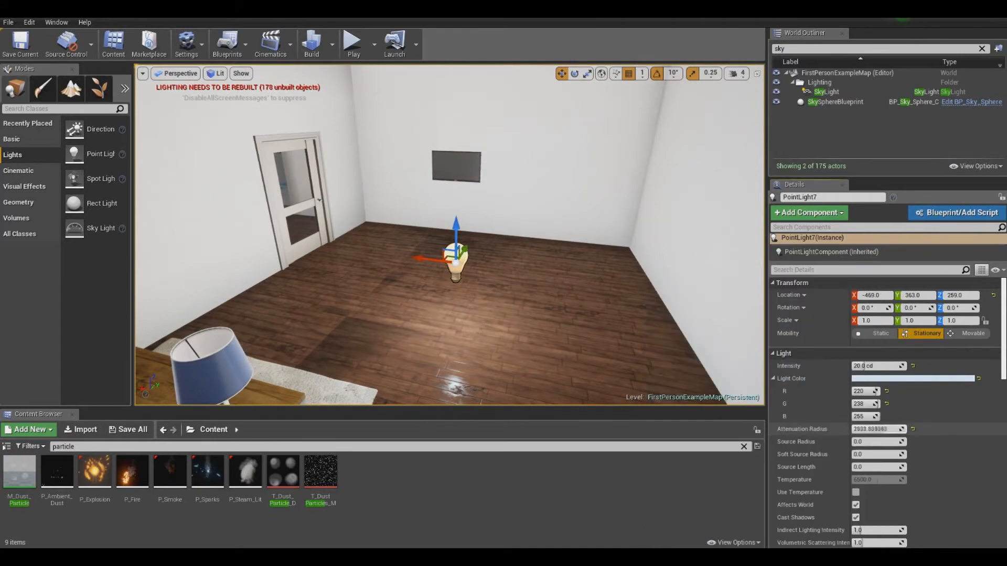
{"action": "left_click_drag", "start_coordinate": [874, 430], "coordinate": [856, 430]}
Step: Dress the white room with spot lights in the table lamp, black shelving and orange curtains from the ArchVis meshes
{"action": "right_click_drag", "start_coordinate": [577, 294], "coordinate": [585, 298]}
{"action": "right_click_drag", "start_coordinate": [451, 294], "coordinate": [503, 283]}
{"action": "left_click", "coordinate": [251, 100]}
{"action": "left_click_drag", "start_coordinate": [215, 105], "coordinate": [327, 109]}
{"action": "right_click_drag", "start_coordinate": [451, 236], "coordinate": [472, 231]}
{"action": "left_click", "coordinate": [314, 283]}
{"action": "left_click_drag", "start_coordinate": [262, 299], "coordinate": [285, 297]}
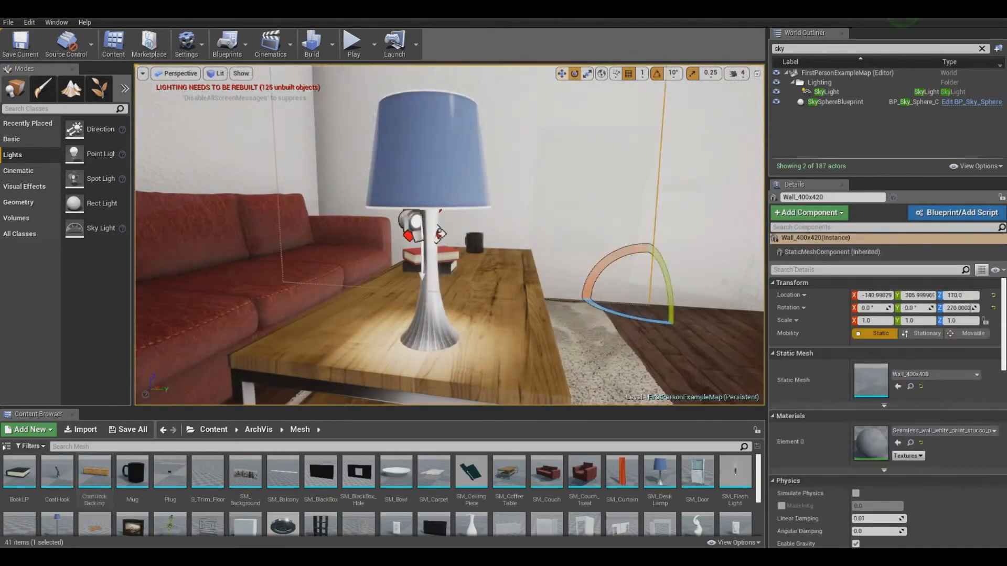
{"action": "left_click", "coordinate": [440, 234]}
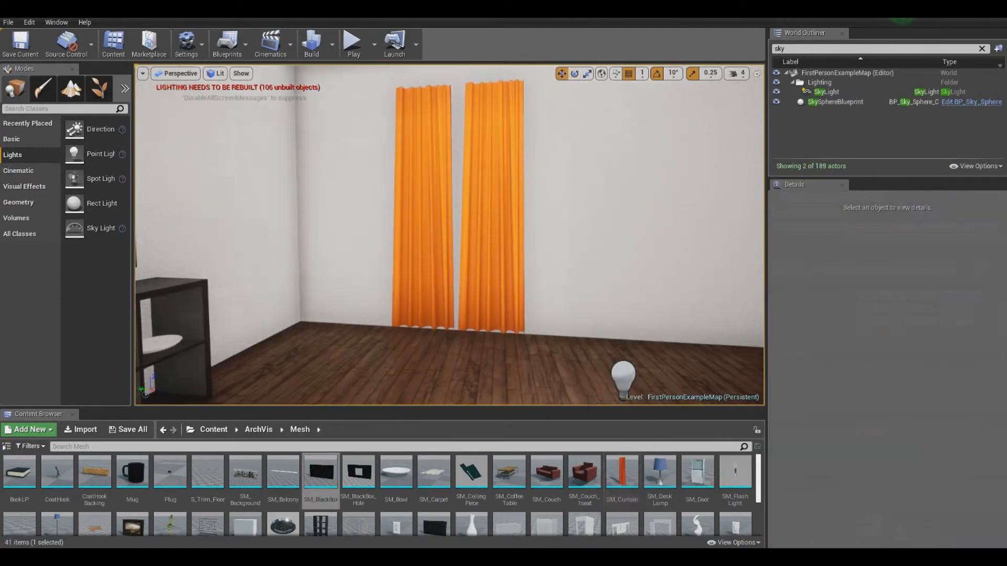
{"action": "scroll", "coordinate": [545, 472], "scroll_direction": "down", "scroll_amount": 2}
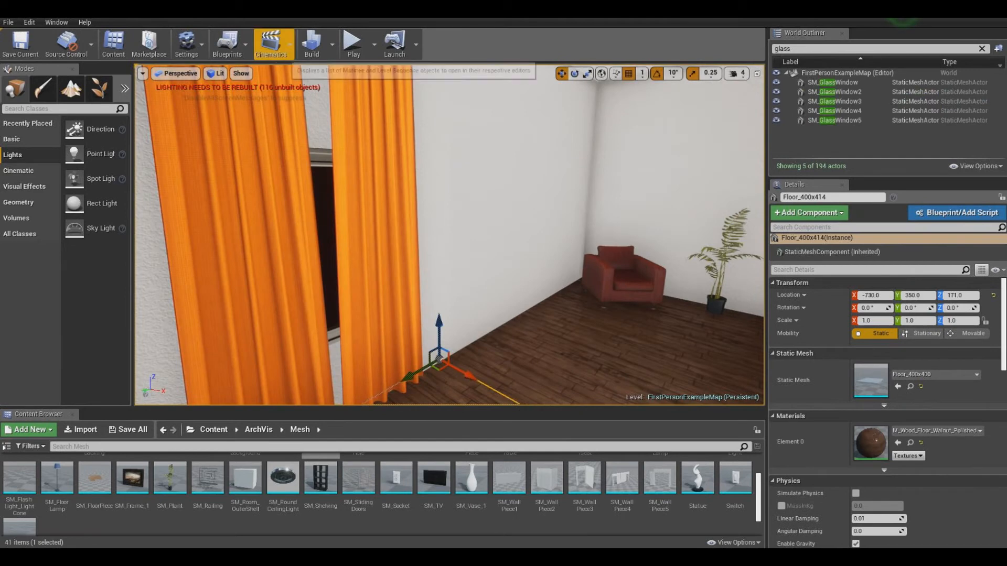
Step: Search the project content for "particles" and place the P_Ambient_Dust emitter on the floor near the coffee table
{"action": "type", "text": "particles"}
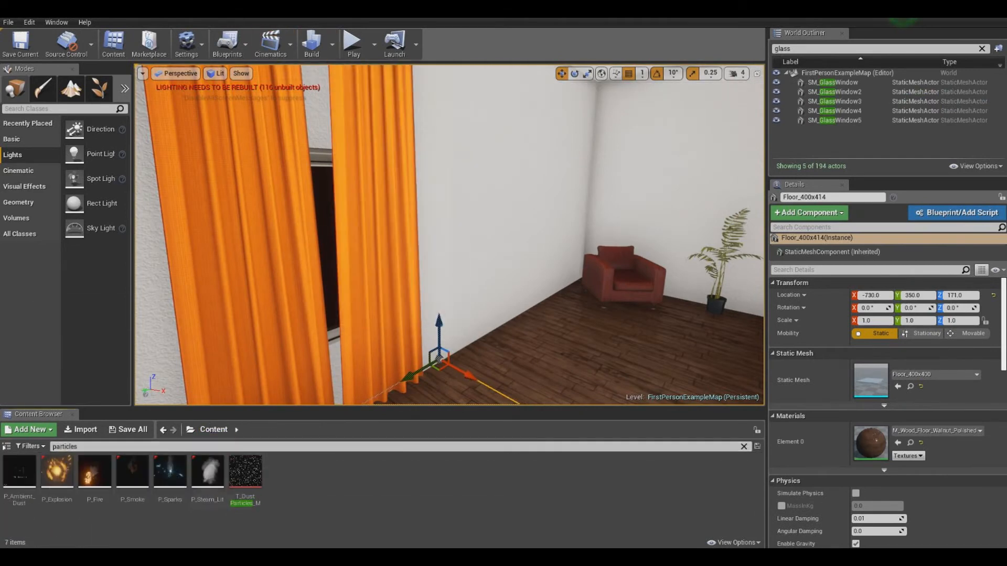
{"action": "left_click_drag", "start_coordinate": [20, 471], "coordinate": [682, 375]}
{"action": "left_click", "coordinate": [483, 315]}
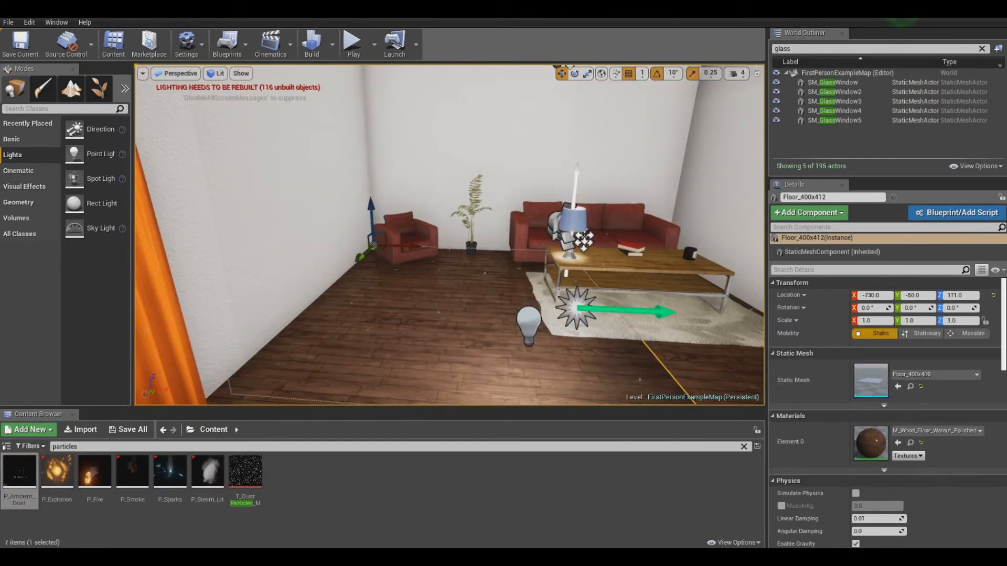
{"action": "left_click", "coordinate": [367, 74]}
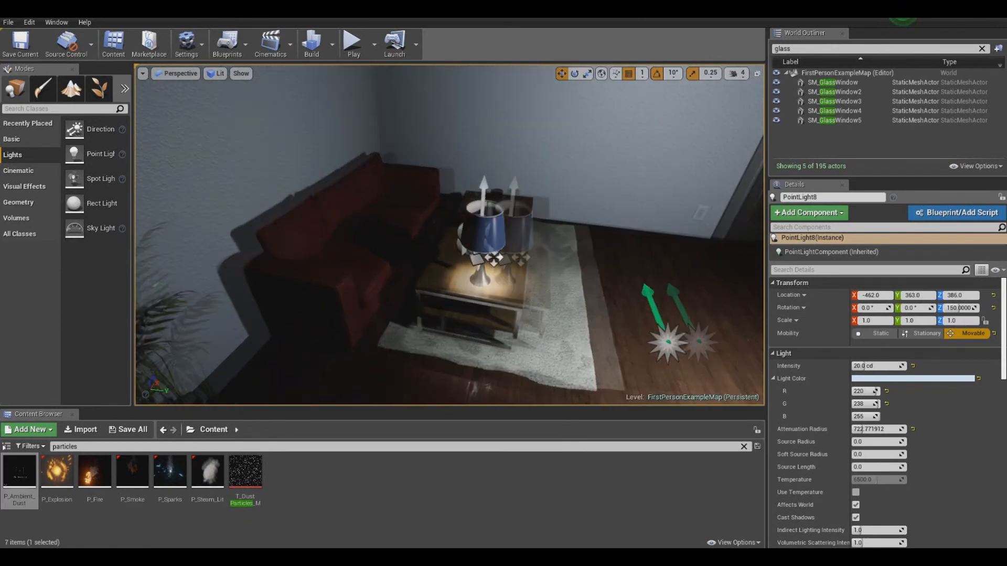
Step: Look around the redecorated, dimly lit room, examining the TV wall with its shelving, door and curtains
{"action": "right_click_drag", "start_coordinate": [450, 235], "coordinate": [48, 236]}
{"action": "right_click_drag", "start_coordinate": [383, 236], "coordinate": [577, 242]}
{"action": "right_click_drag", "start_coordinate": [384, 153], "coordinate": [474, 232]}
{"action": "key", "text": "w"}
{"action": "key", "text": "s"}
{"action": "key", "text": "w"}
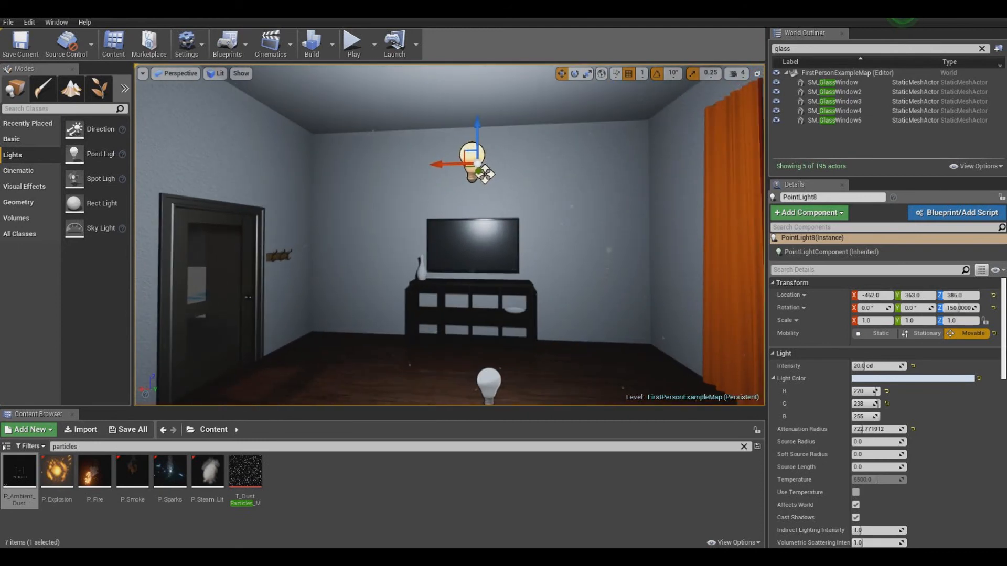
{"action": "right_click_drag", "start_coordinate": [474, 232], "coordinate": [476, 232]}
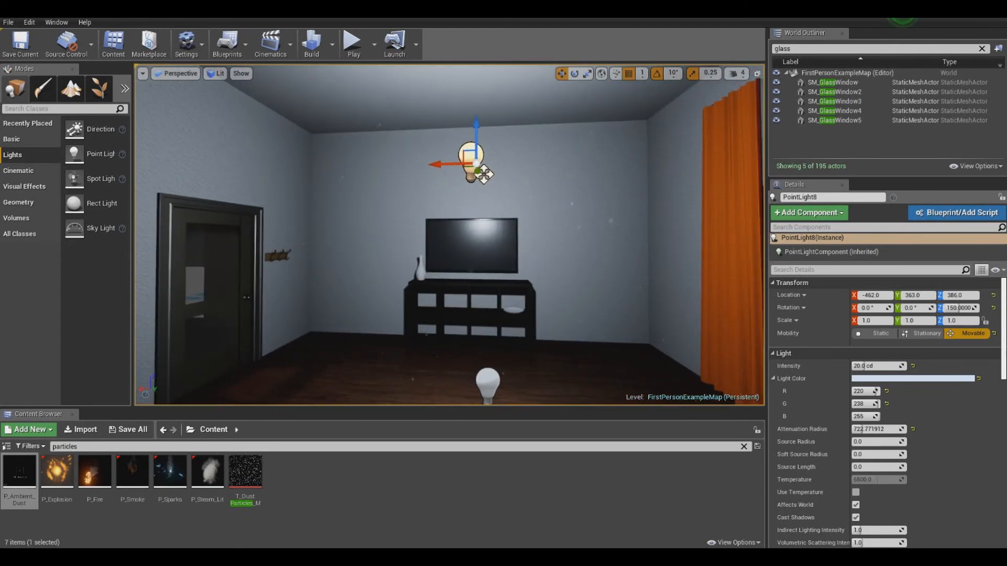
{"action": "right_click_drag", "start_coordinate": [484, 174], "coordinate": [486, 231]}
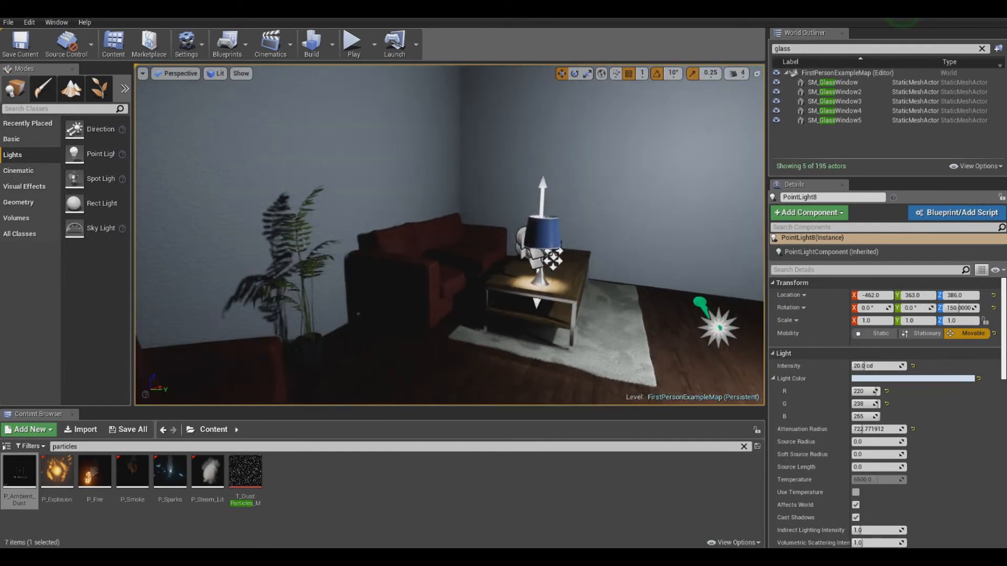
Step: Examine the couch corner and the lamp-lit coffee table up close, including the view across it toward the TV
{"action": "key", "text": "w"}
{"action": "right_click_drag", "start_coordinate": [487, 231], "coordinate": [629, 249]}
{"action": "key", "text": "w"}
{"action": "key", "text": "a"}
{"action": "key", "text": "d"}
{"action": "key", "text": "w"}
{"action": "key", "text": "w"}
{"action": "key", "text": "s"}
{"action": "key", "text": "a"}
{"action": "key", "text": "w"}
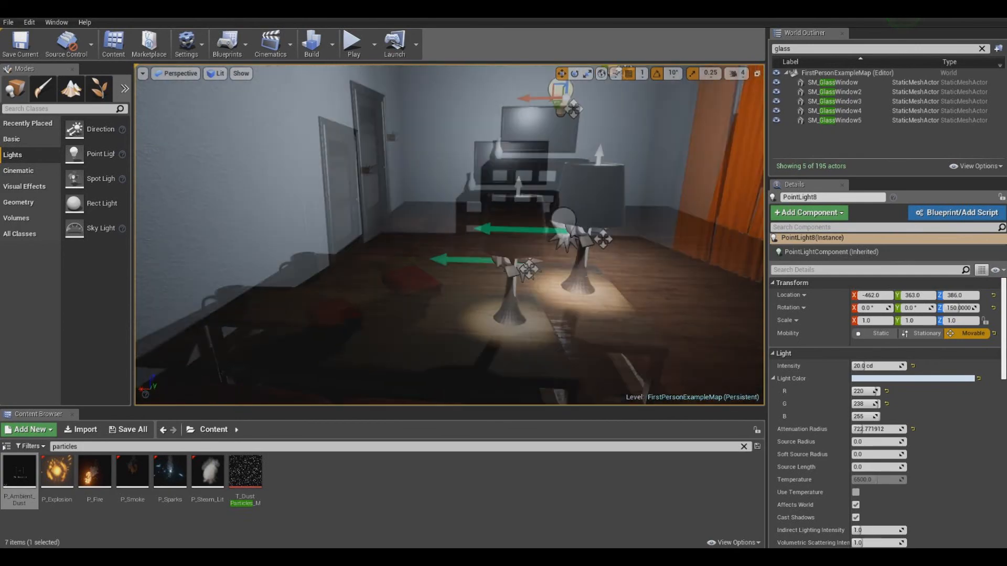
{"action": "key", "text": "w"}
{"action": "right_click_drag", "start_coordinate": [629, 249], "coordinate": [535, 272]}
{"action": "key", "text": "s"}
Step: Select the ambient dust emitter and inspect how its particles spread through the redecorated room
{"action": "left_click", "coordinate": [411, 320]}
{"action": "right_click_drag", "start_coordinate": [411, 319], "coordinate": [420, 294]}
{"action": "key", "text": "w"}
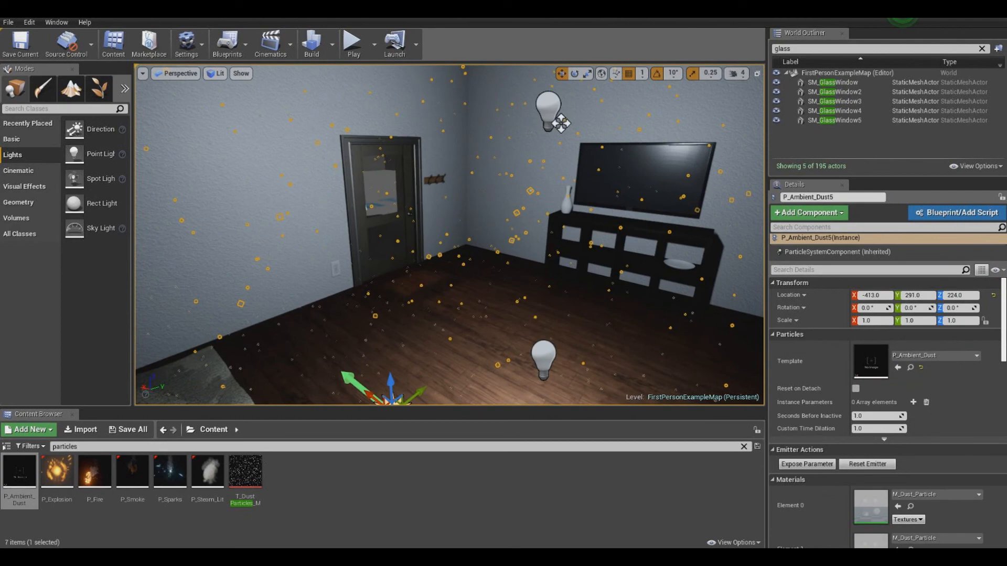
{"action": "key", "text": "w"}
Step: Play the level in the detailed room and walk toward the coffee table to view the mood lighting
{"action": "right_click_drag", "start_coordinate": [441, 335], "coordinate": [456, 283]}
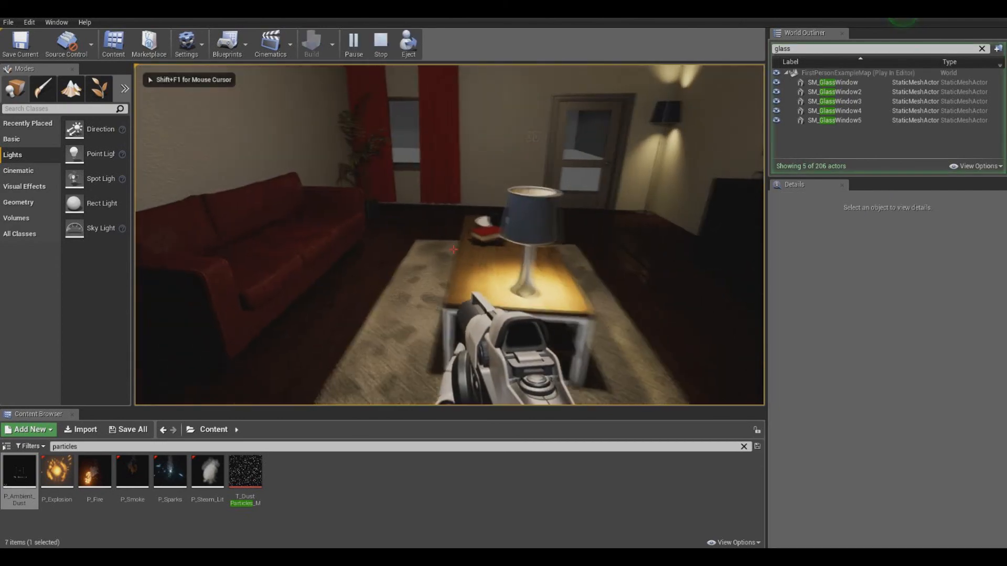
{"action": "key", "text": "w"}
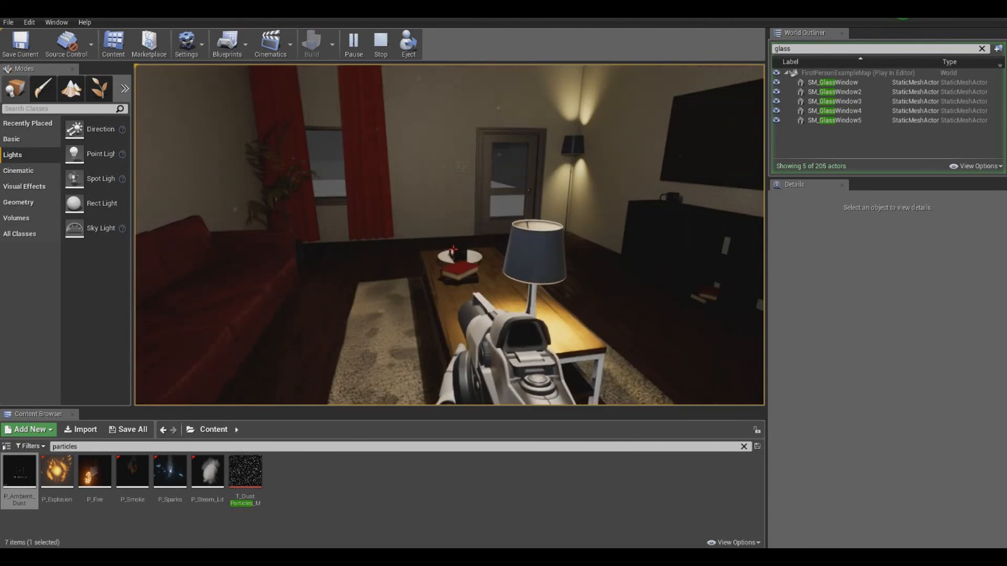